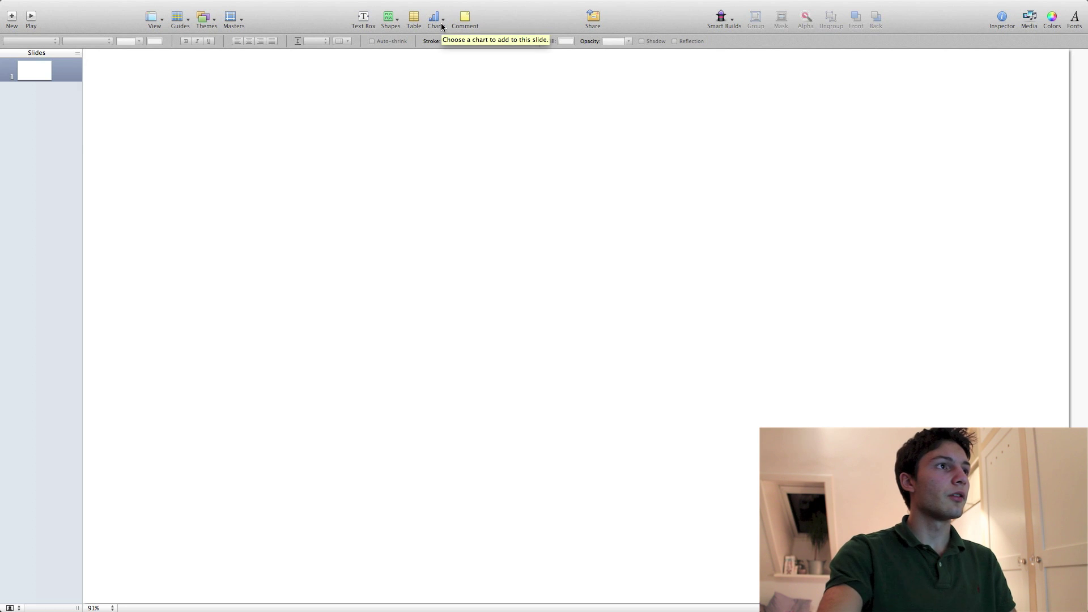
Replace the placeholder text with 'Welcome' and set its font size to 400 pt.
left_click(364, 19)
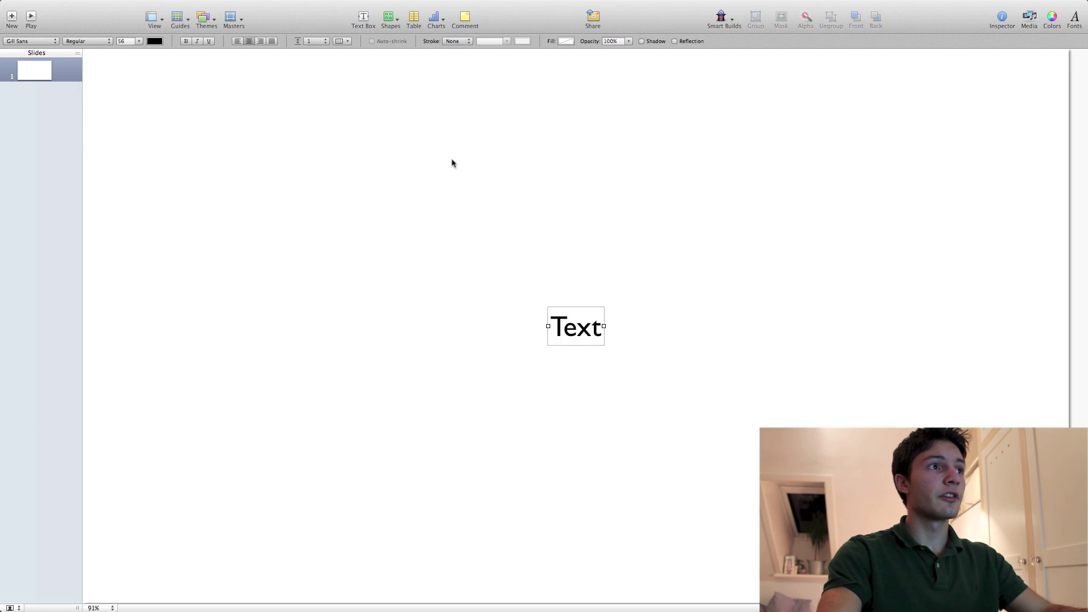
double_click(575, 329)
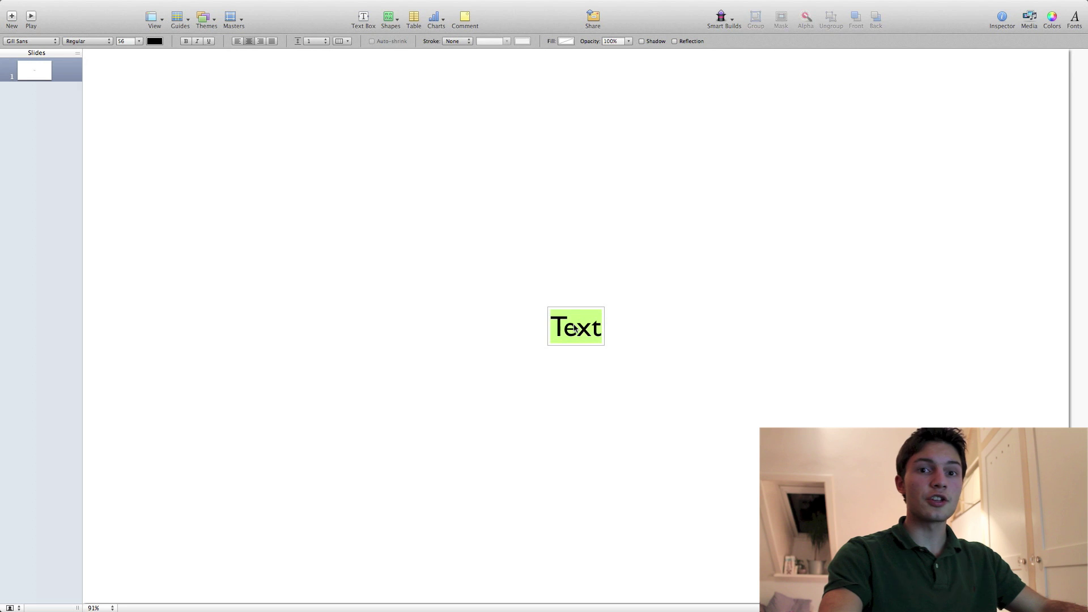
type("We")
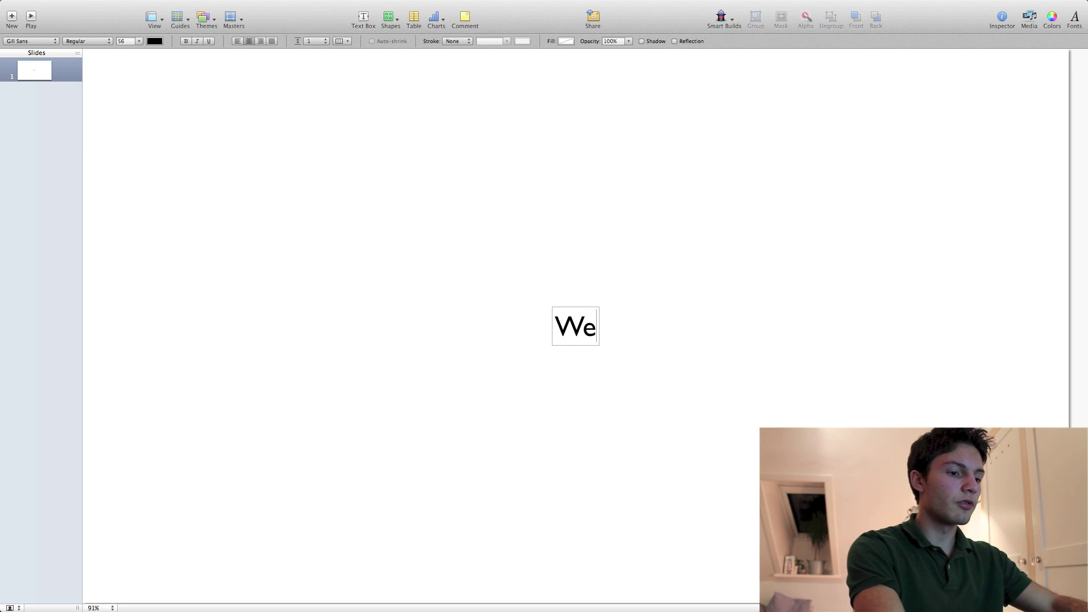
type("lcome")
double_click(615, 336)
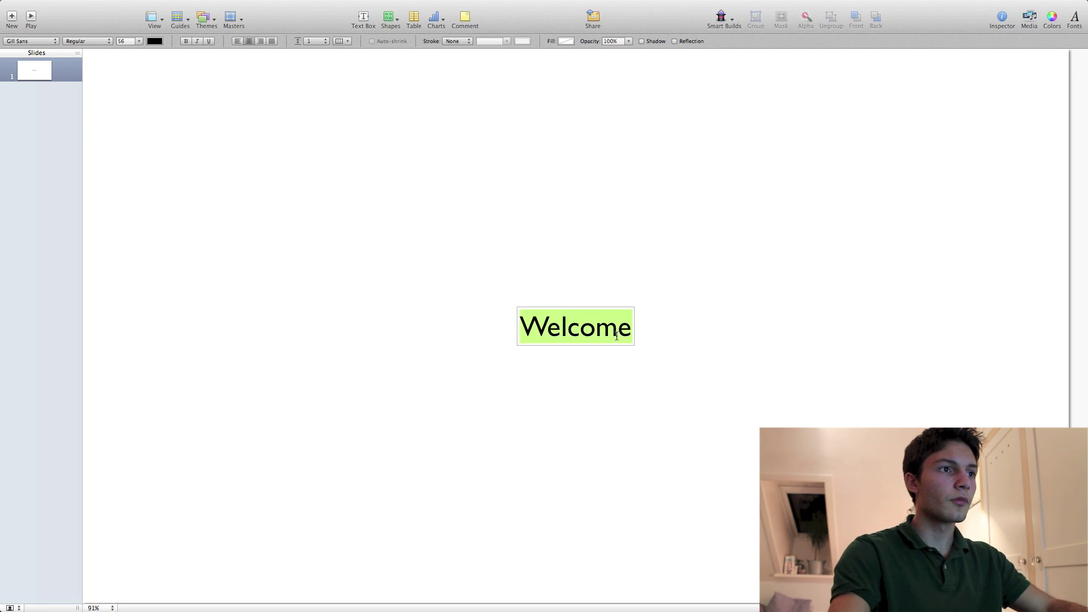
key("super+t")
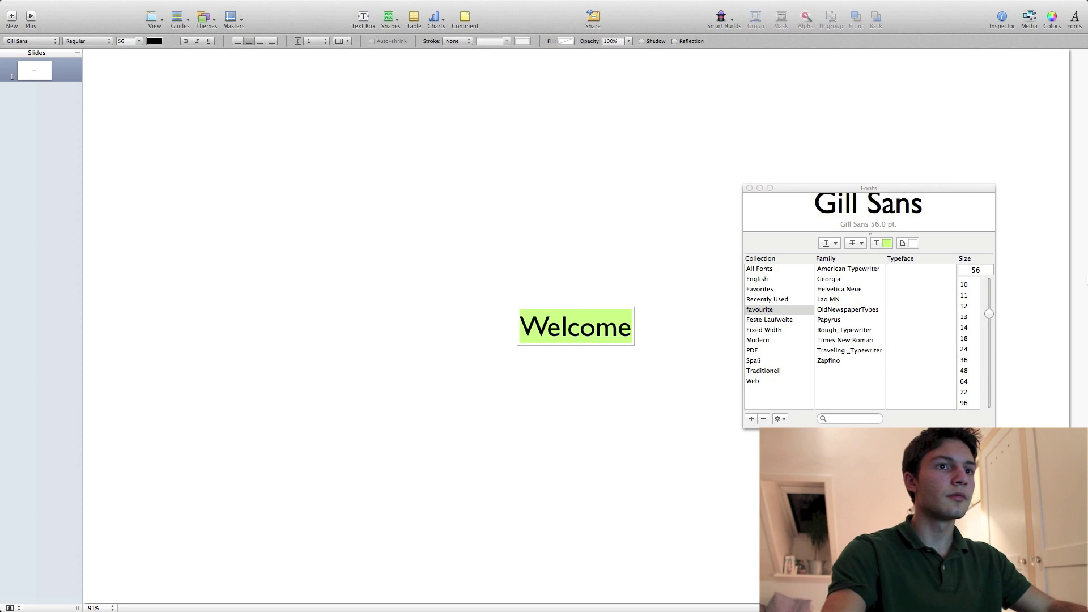
left_click_drag(992, 313, 989, 261)
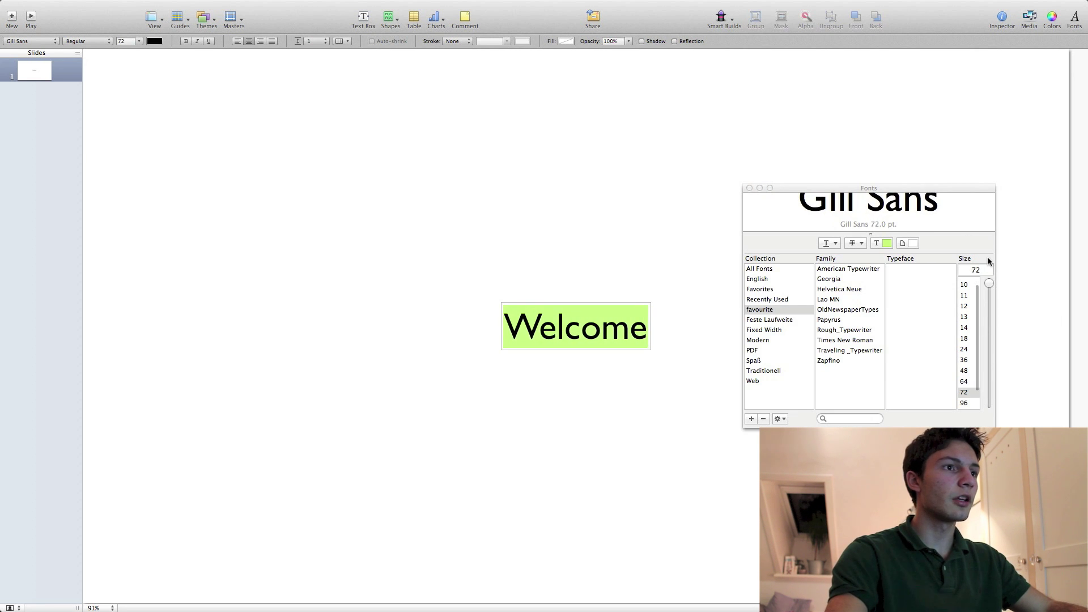
left_click(984, 266)
type("4")
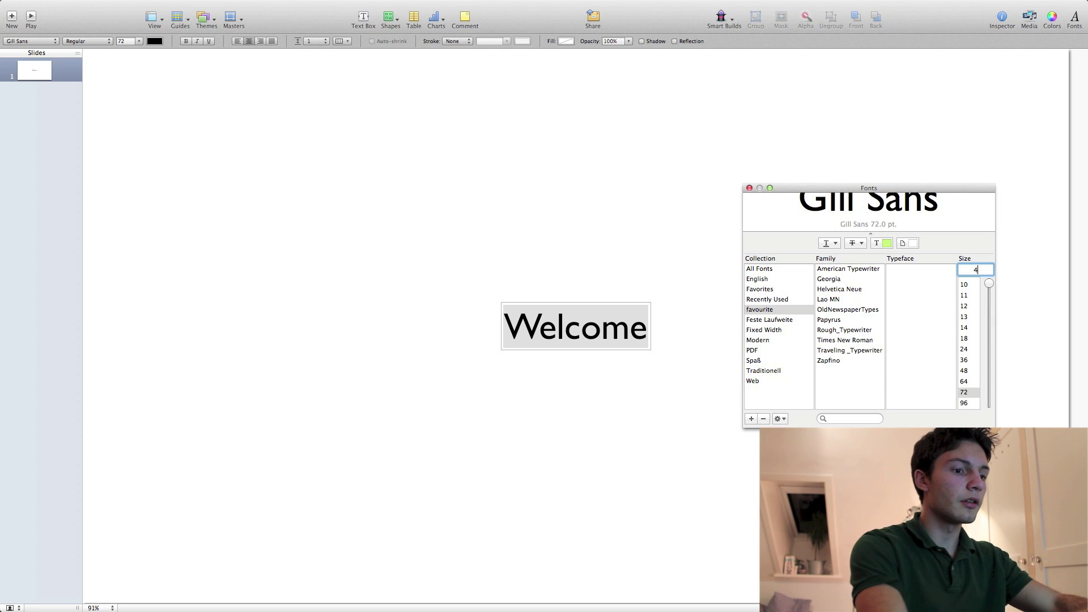
type("00")
key("Return")
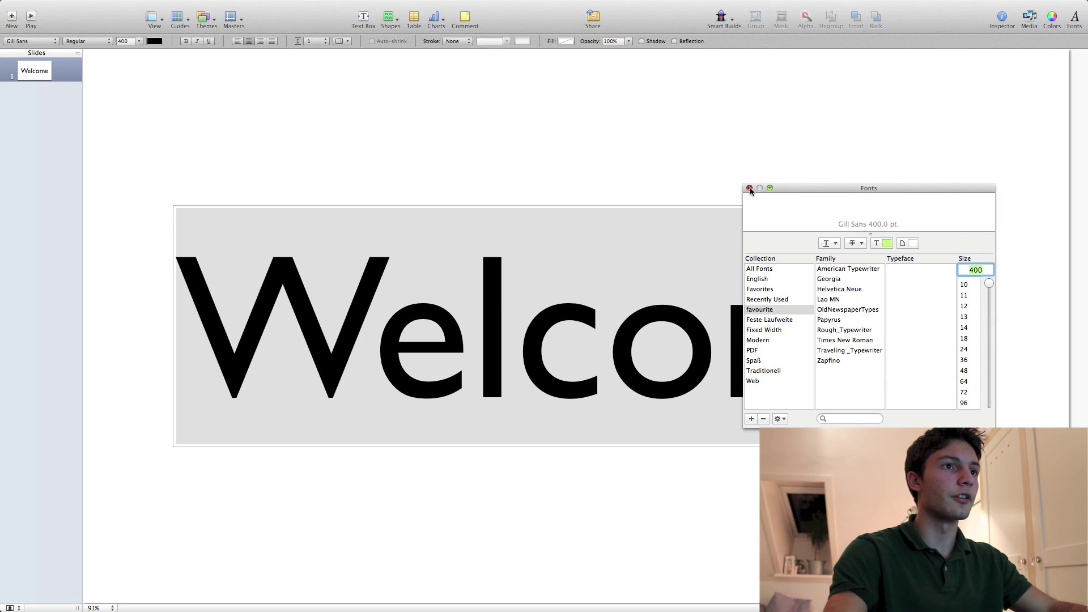
left_click(749, 188)
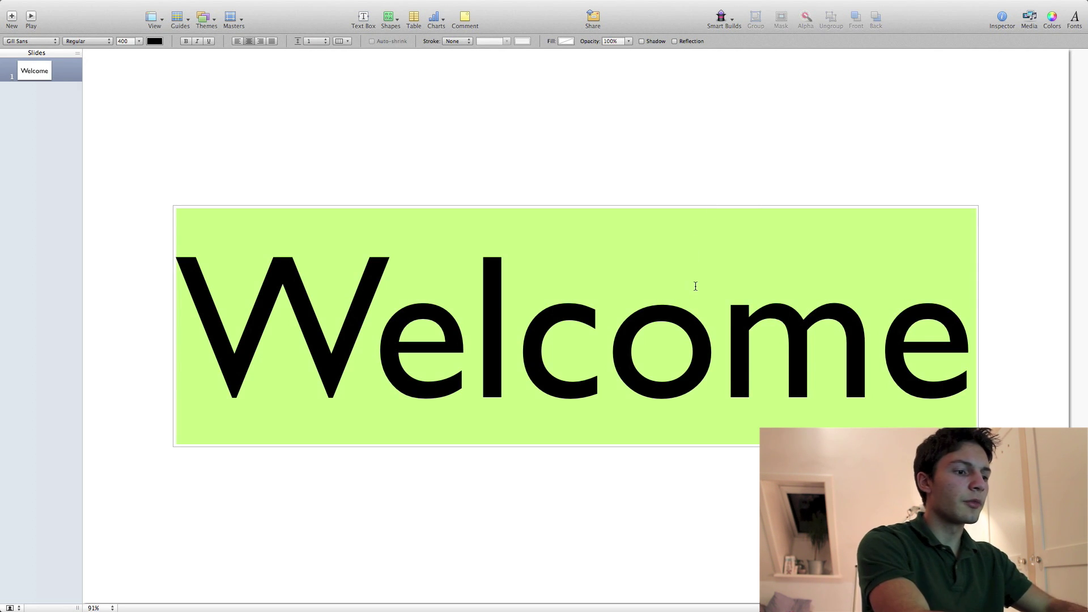
Colour the Welcome text green and close the font and colour panels.
key("super+t")
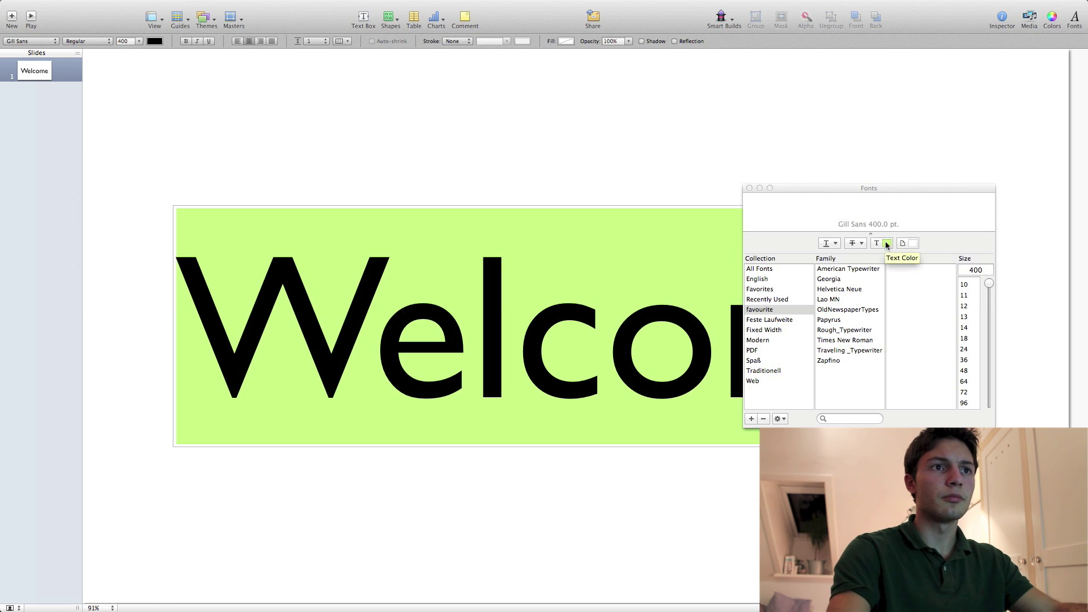
left_click(886, 243)
left_click(781, 291)
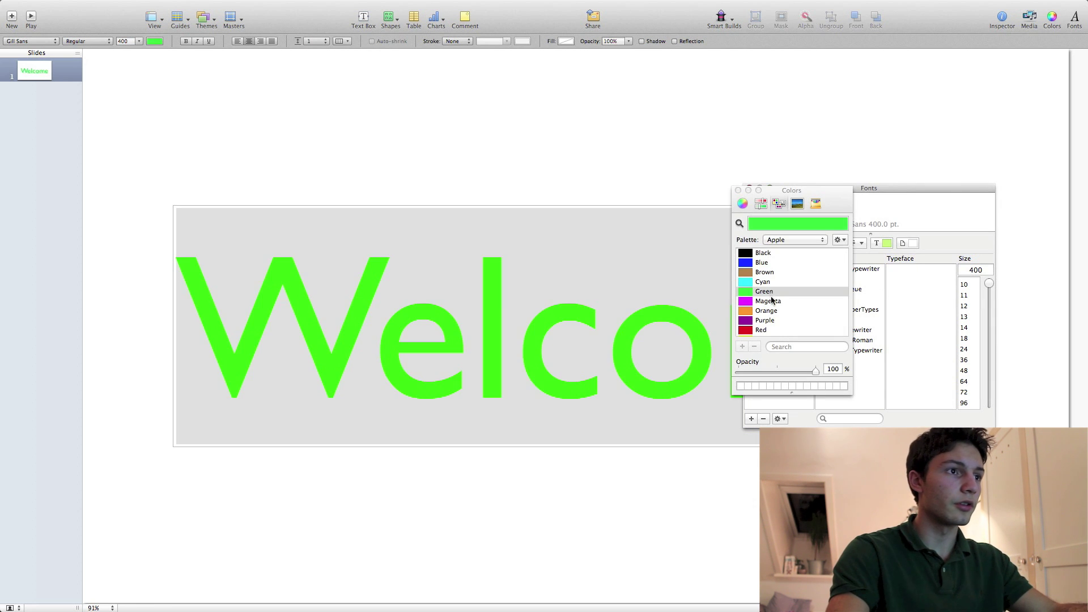
left_click_drag(837, 182, 961, 89)
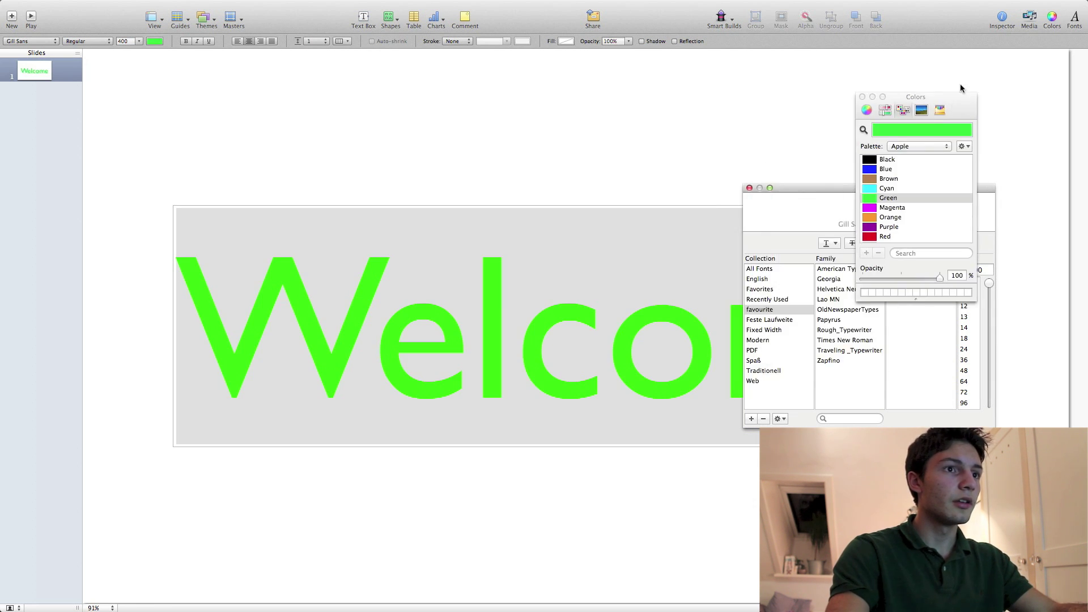
left_click(860, 97)
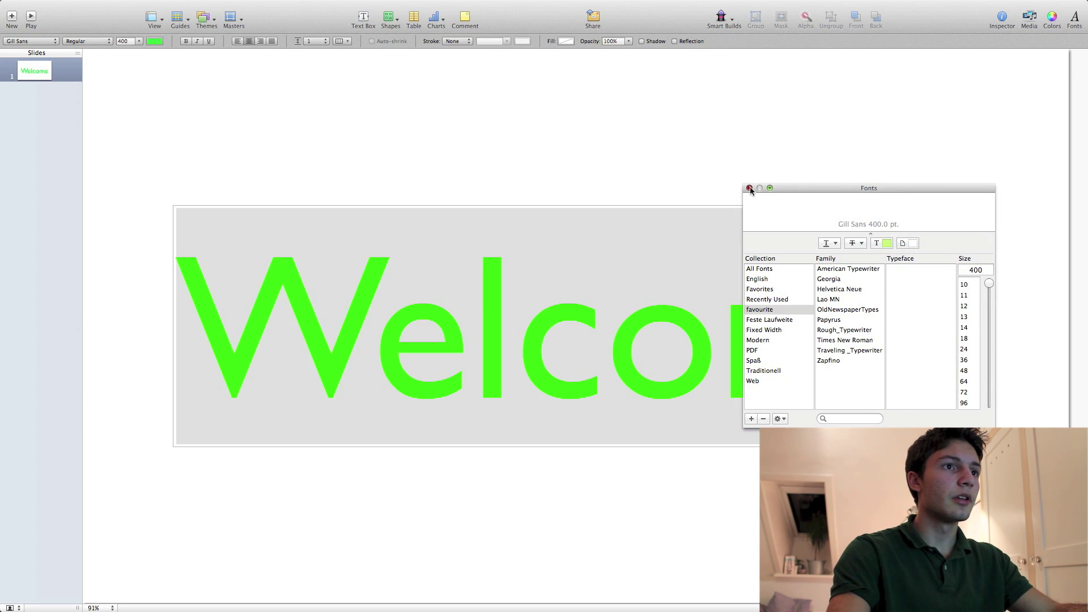
left_click(750, 188)
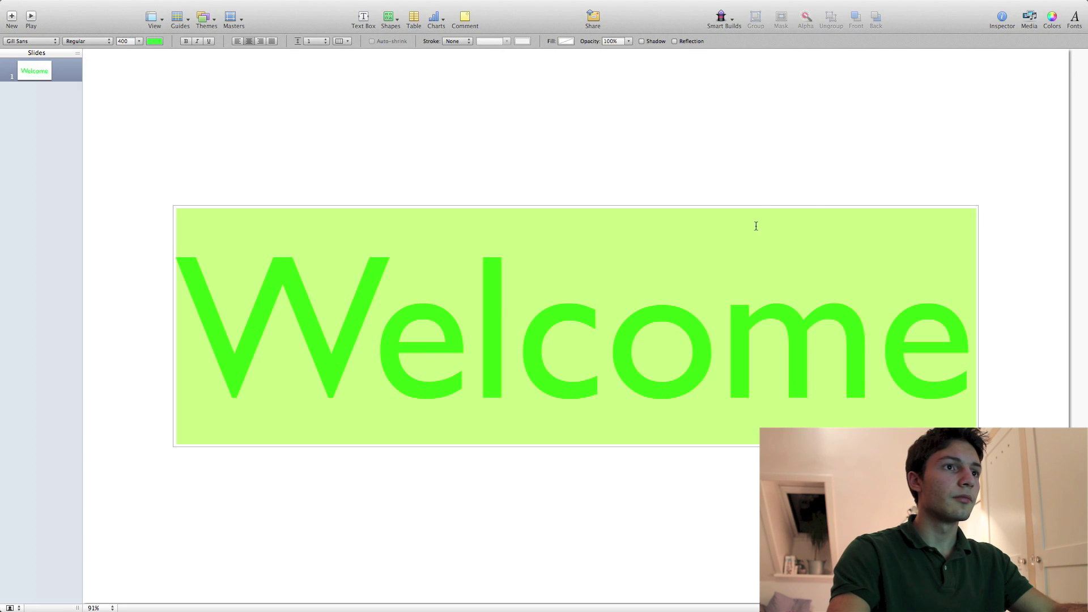
Give the Welcome text a Cube build-in effect, right to left over one second.
left_click(1003, 17)
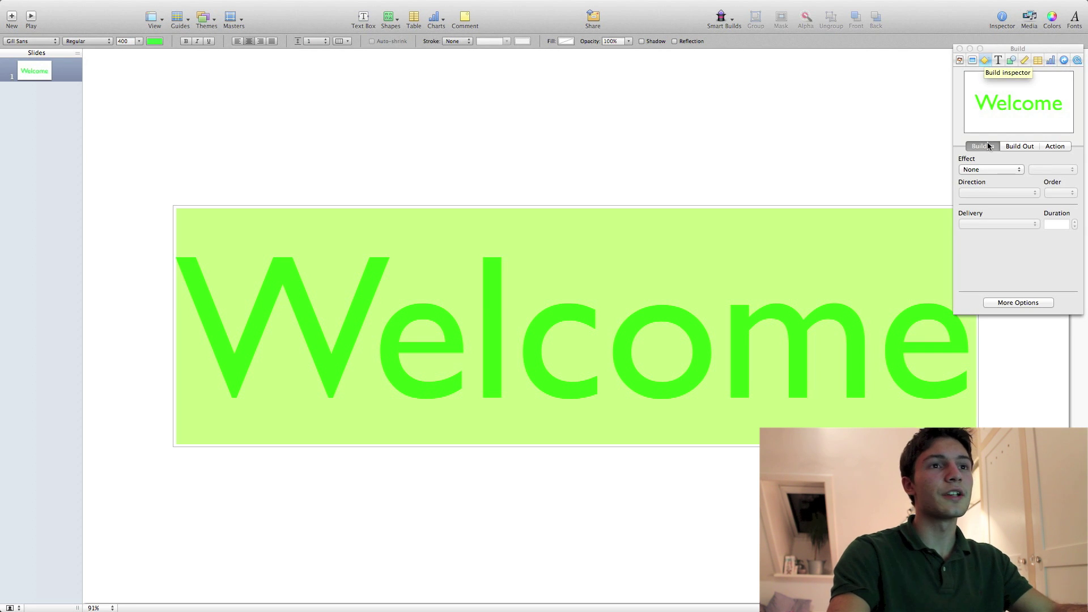
left_click(990, 170)
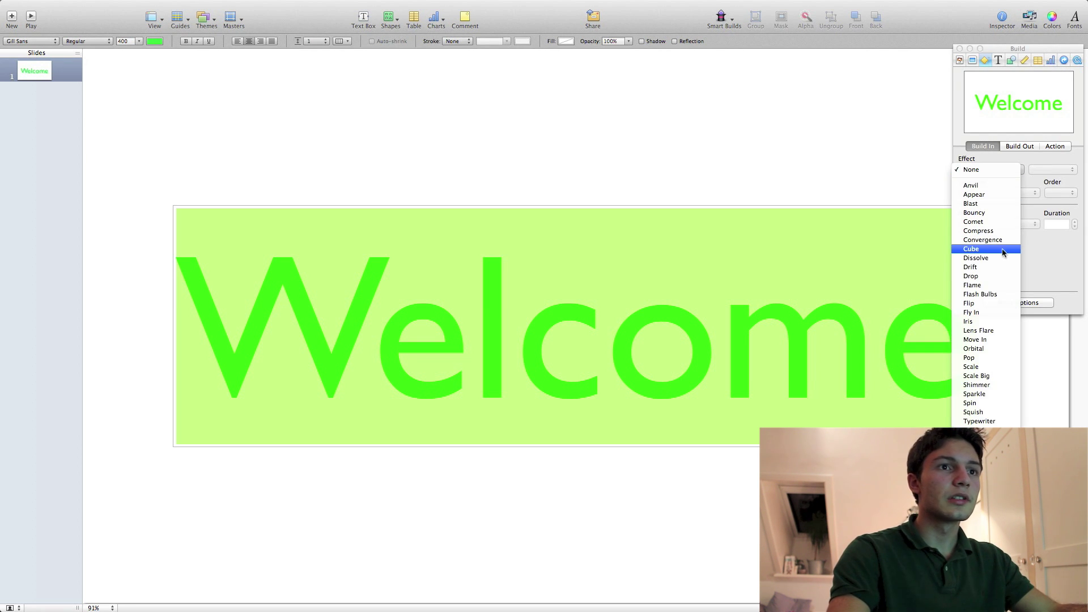
left_click(997, 249)
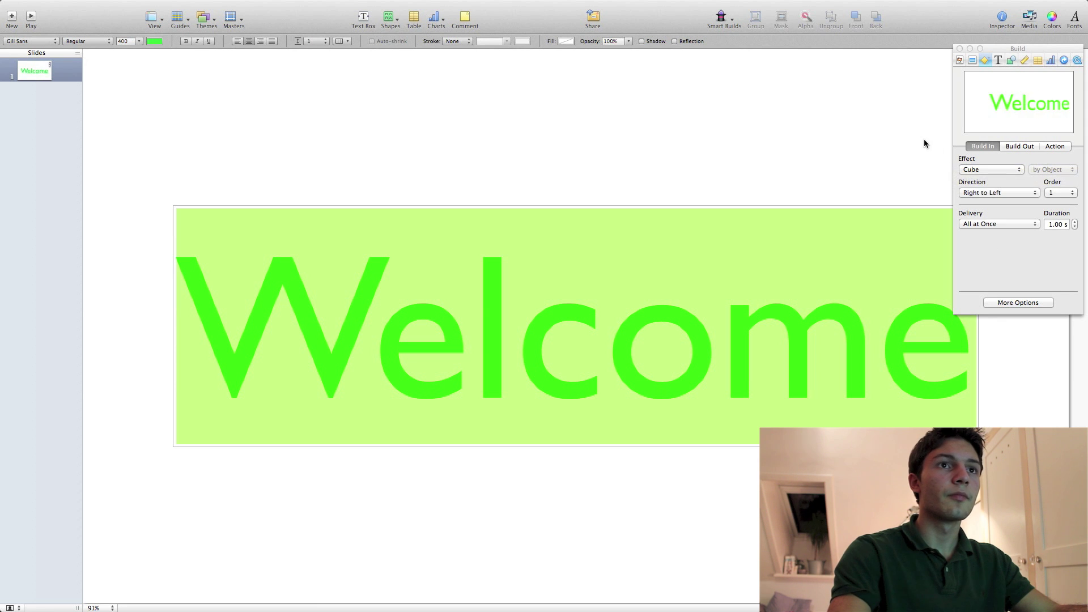
Keep the slide background as Color Fill and drag its opacity down to 0%.
left_click(972, 61)
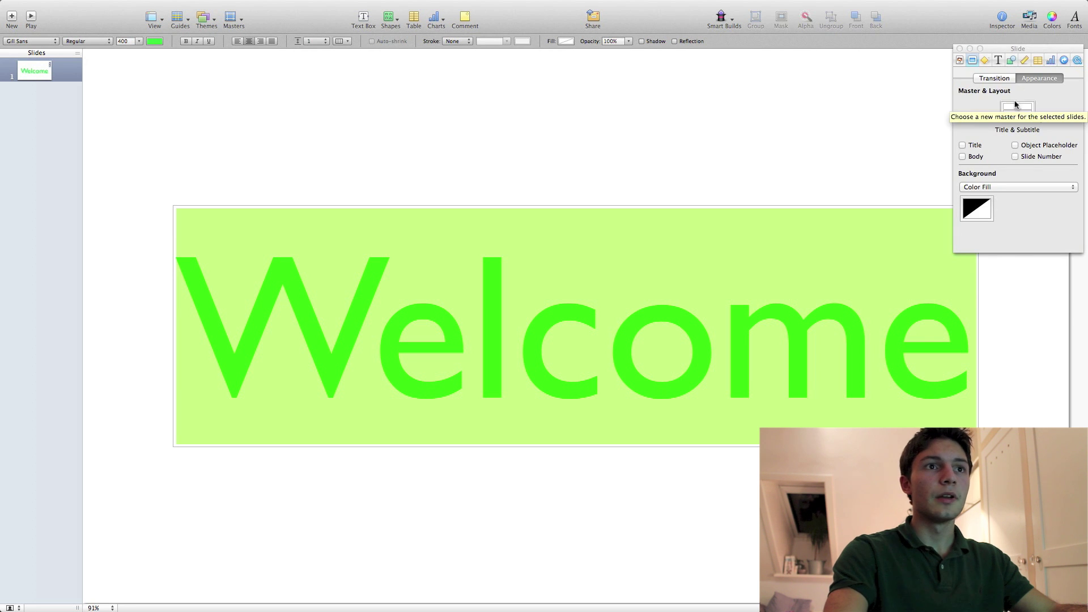
left_click(991, 188)
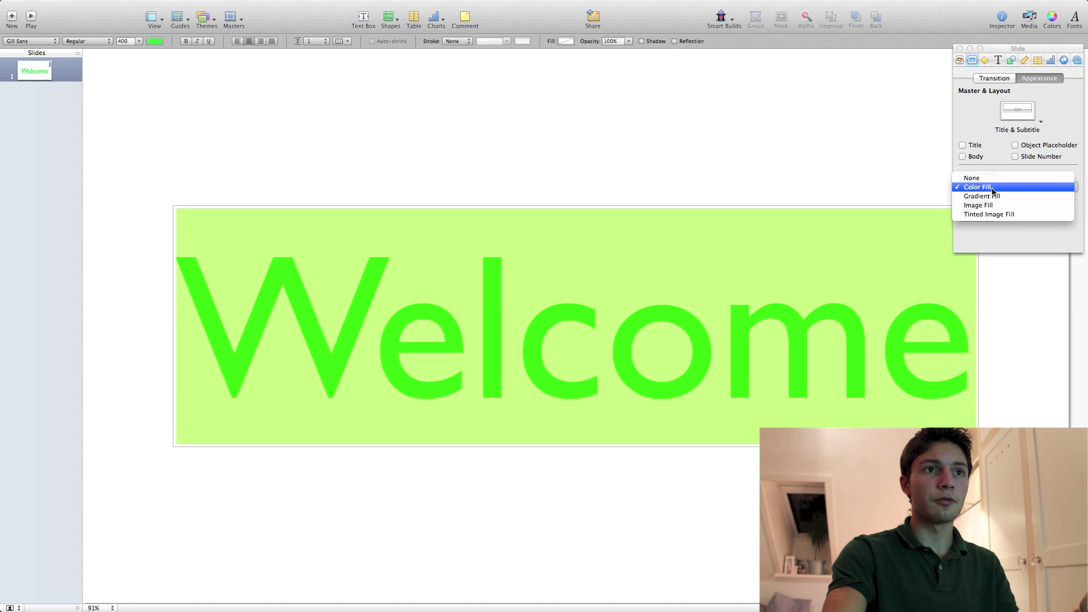
left_click(992, 188)
left_click(982, 214)
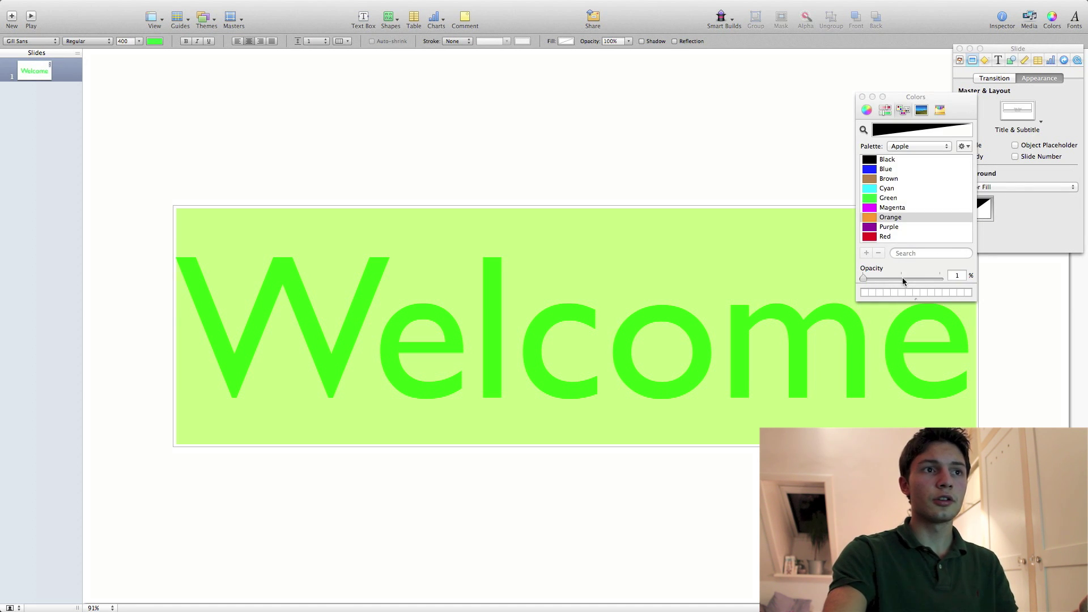
left_click_drag(903, 282, 946, 281)
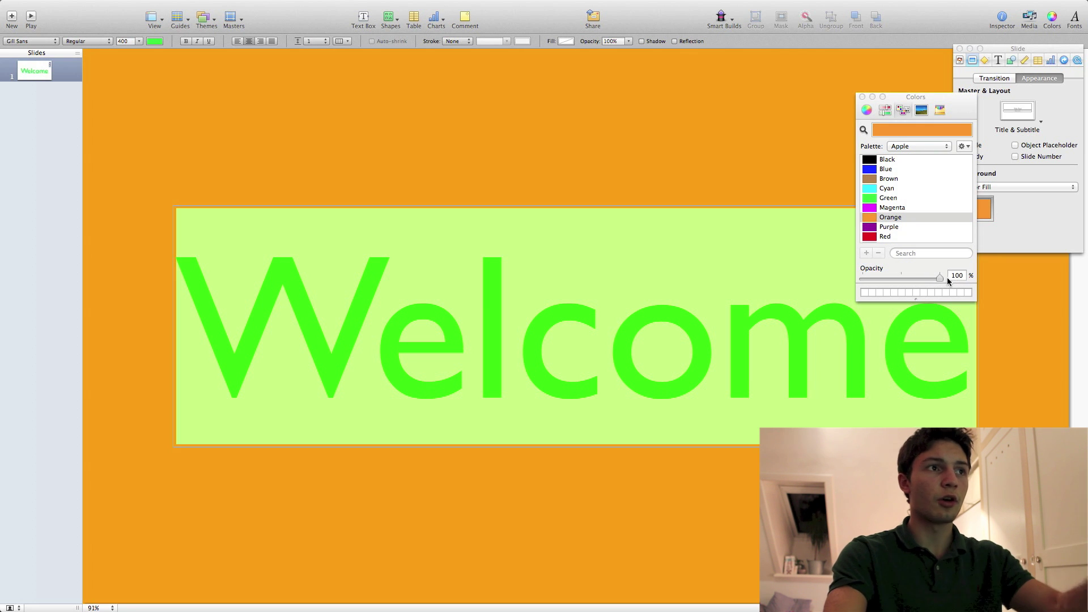
left_click_drag(947, 277, 859, 275)
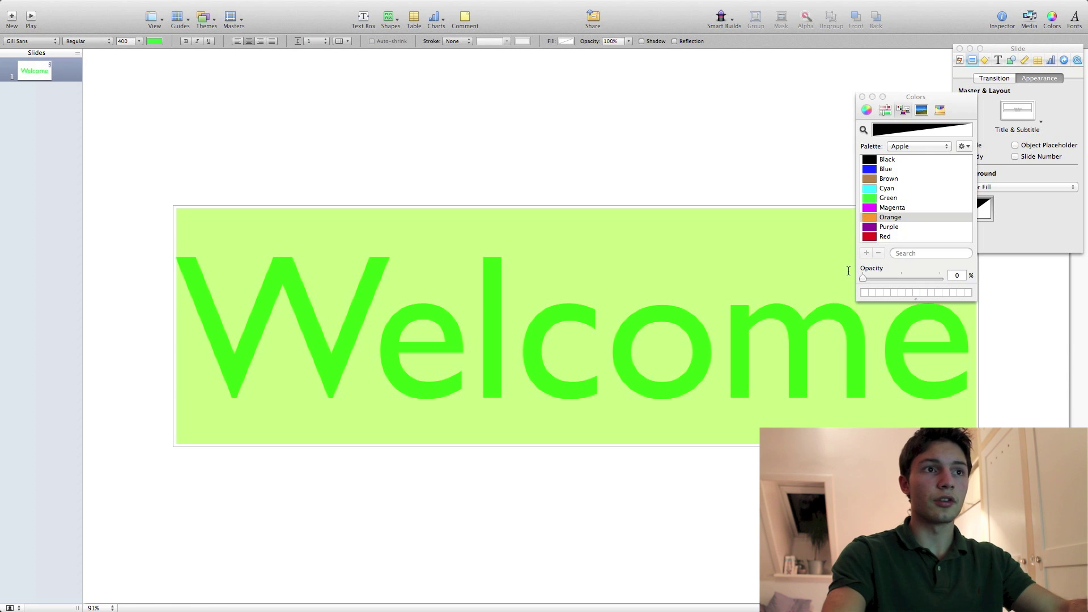
left_click(864, 96)
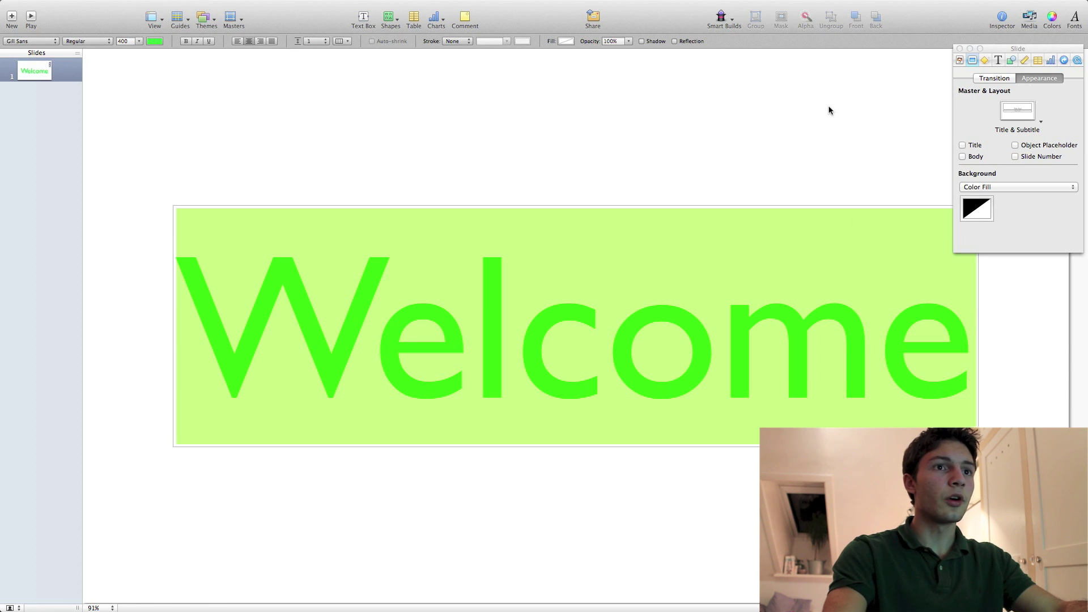
left_click(829, 111)
mouse_move(75, 4)
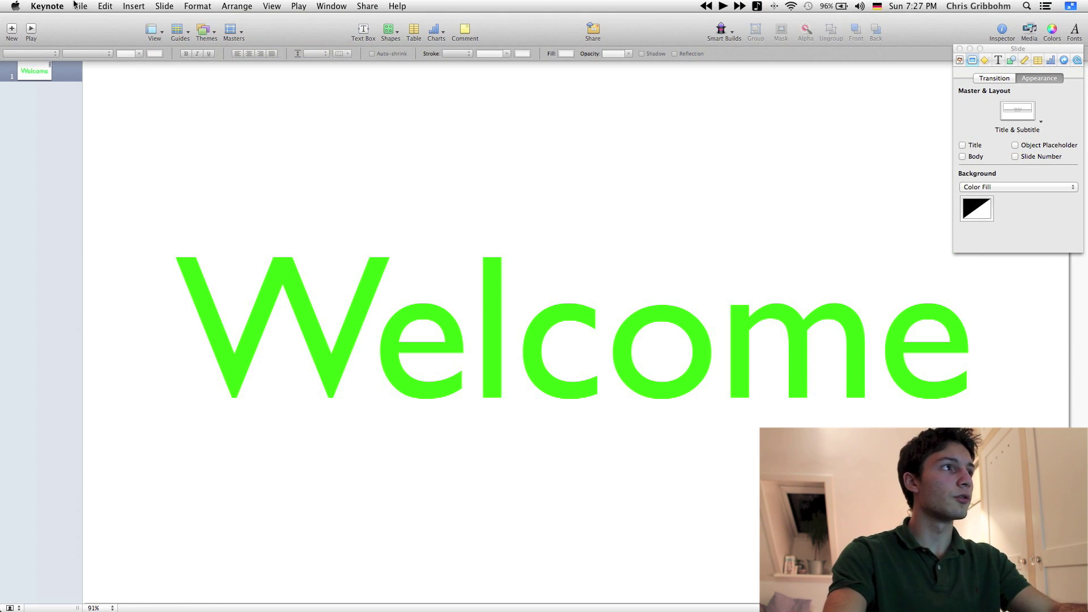
Start a QuickTime export with fixed timing and a custom format.
left_click(76, 6)
mouse_move(95, 134)
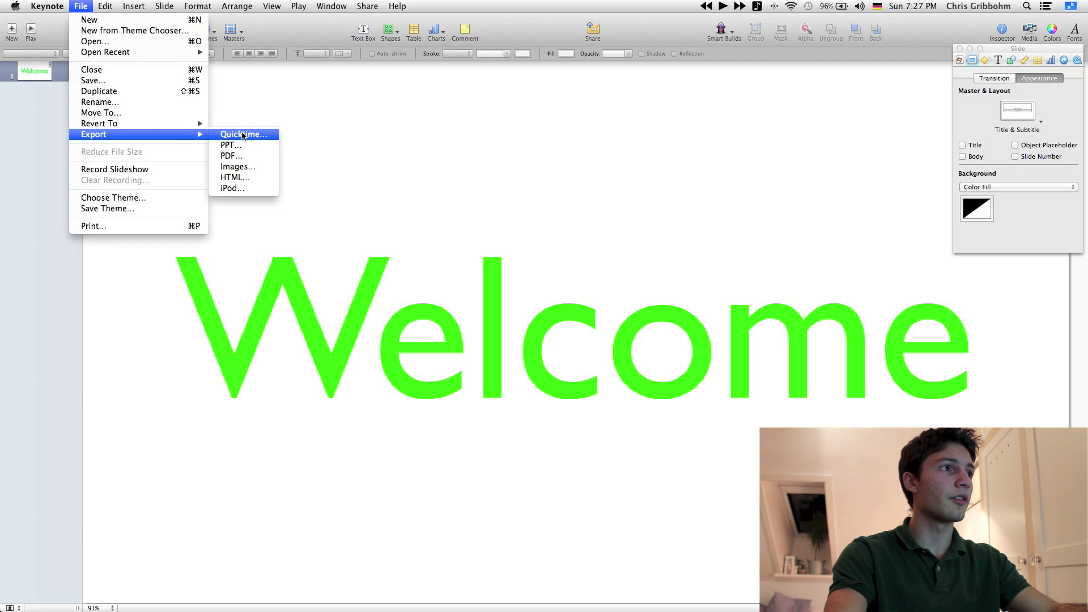
left_click(243, 135)
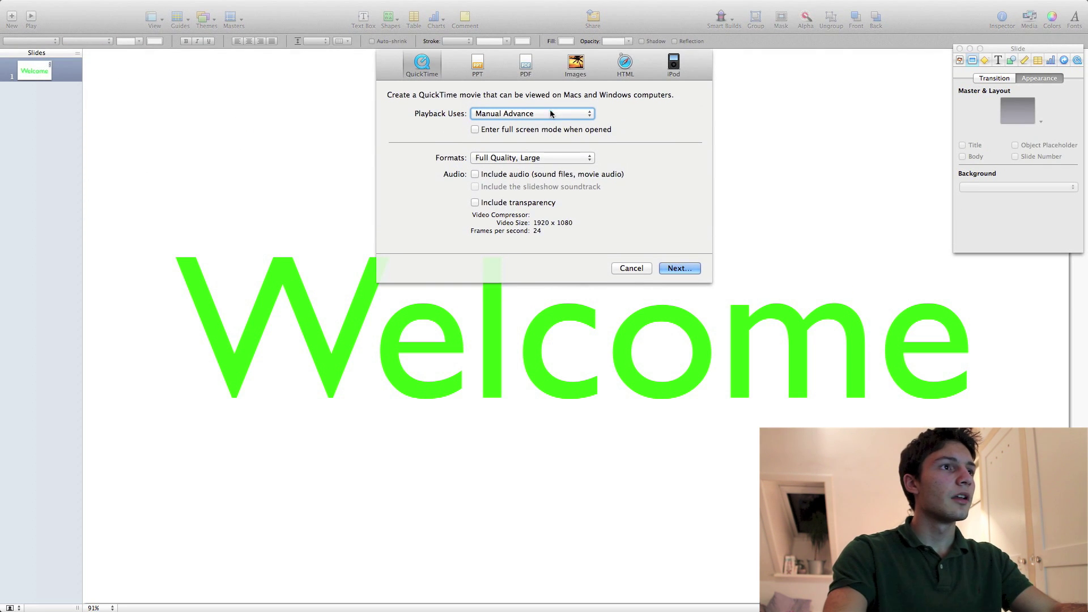
left_click(537, 115)
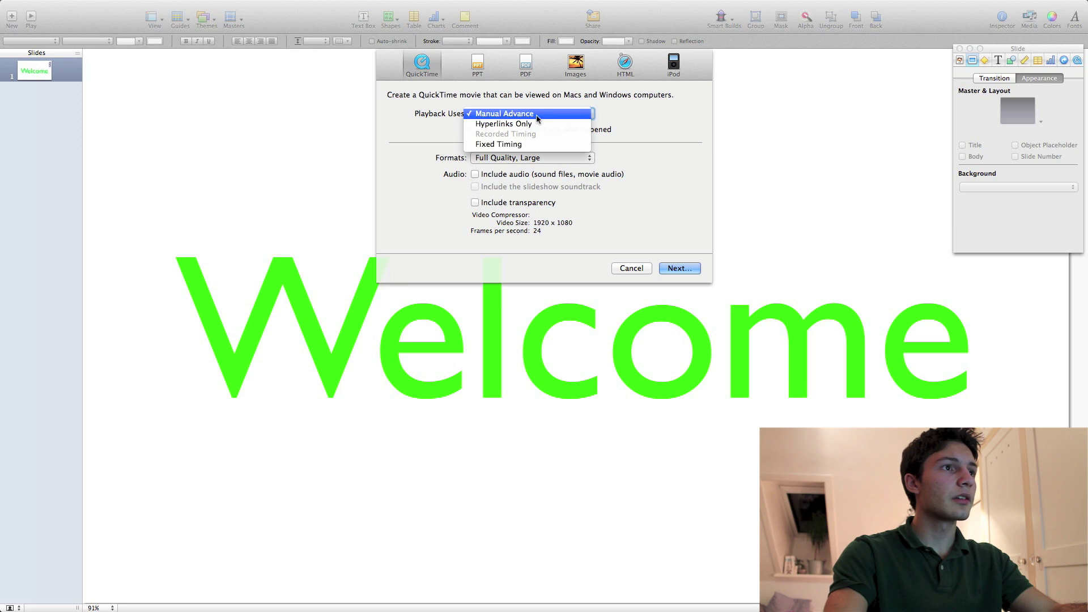
left_click(521, 149)
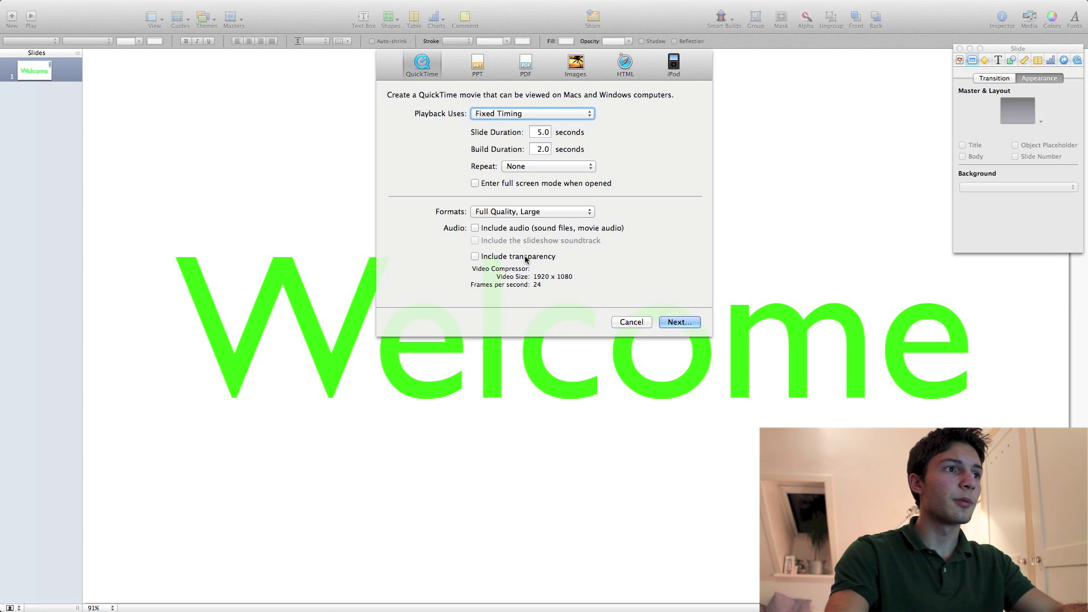
left_click(550, 216)
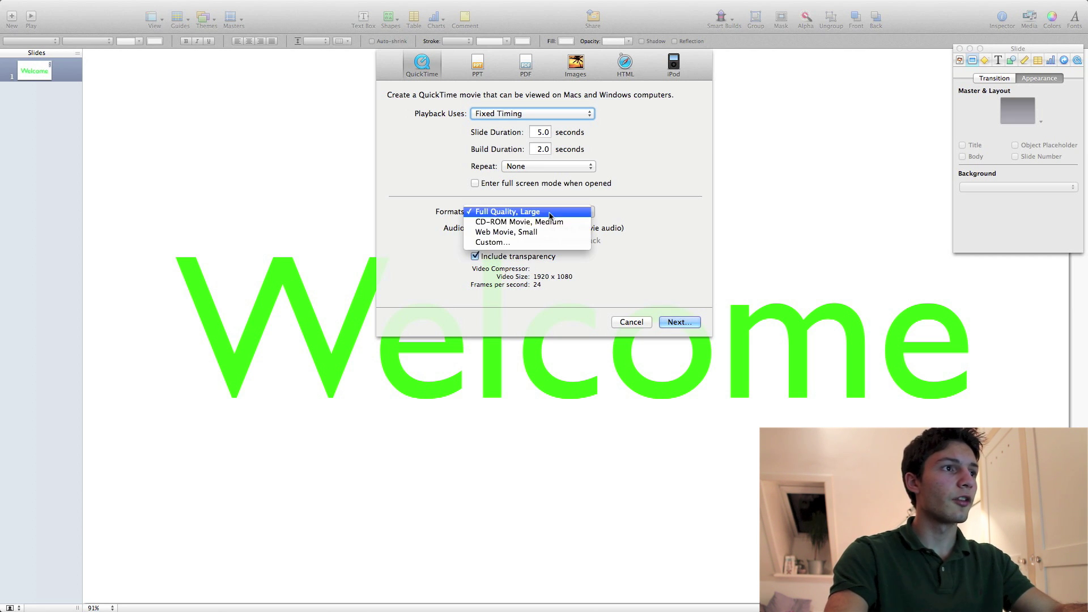
left_click(524, 244)
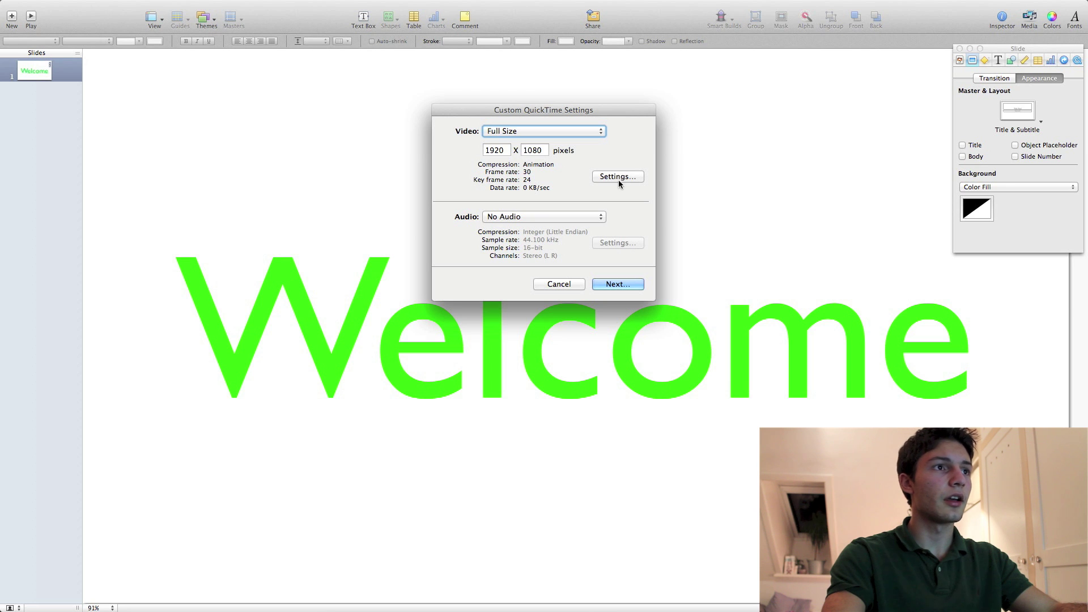
Keep Animation compression and Millions of Colors+ depth in Compression Settings, and confirm.
left_click(636, 178)
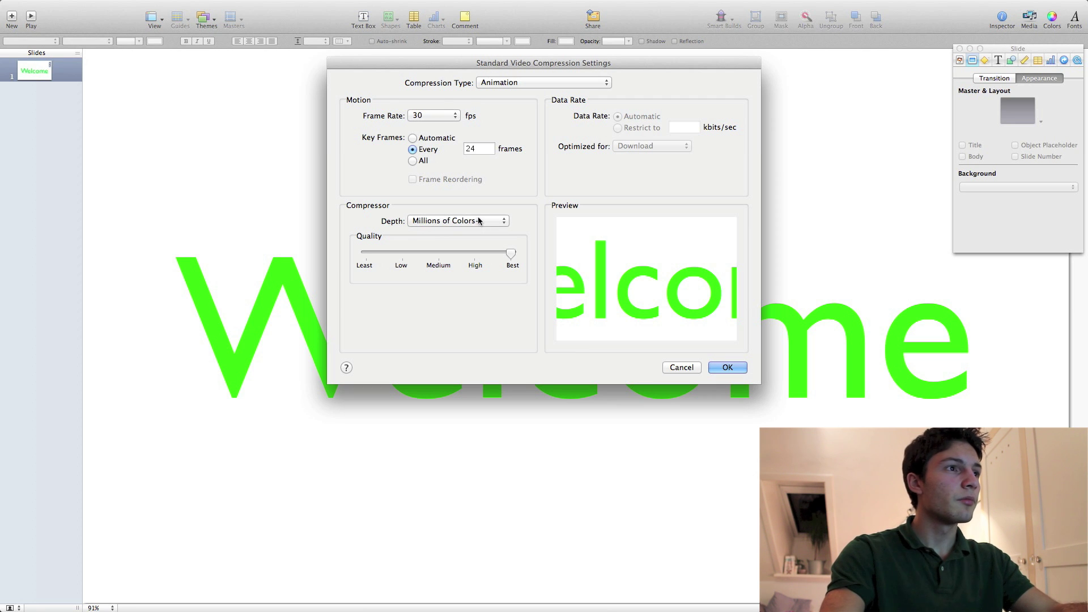
left_click(459, 221)
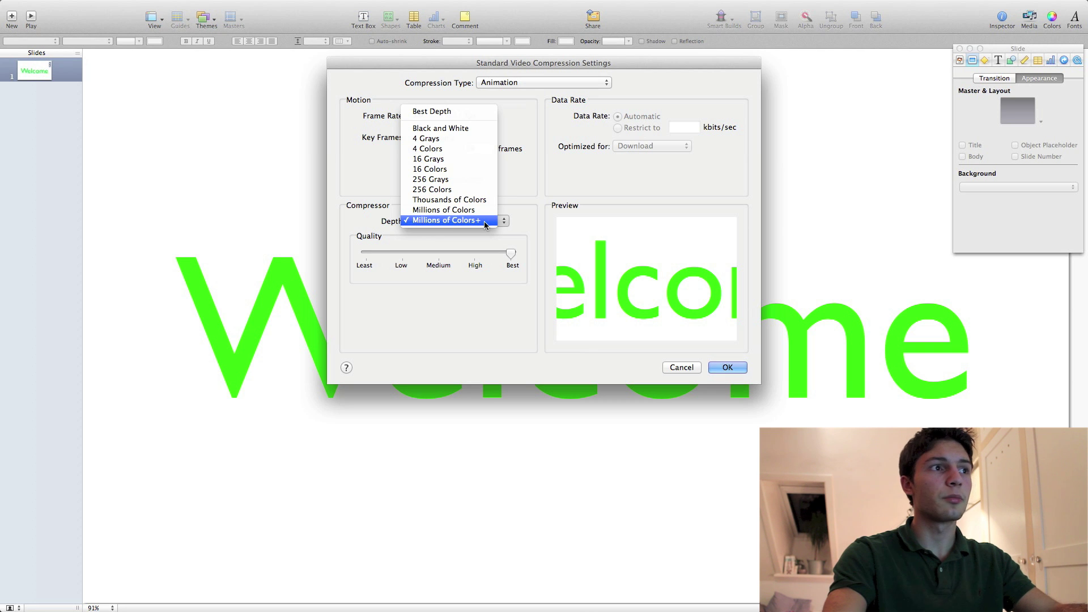
left_click(530, 214)
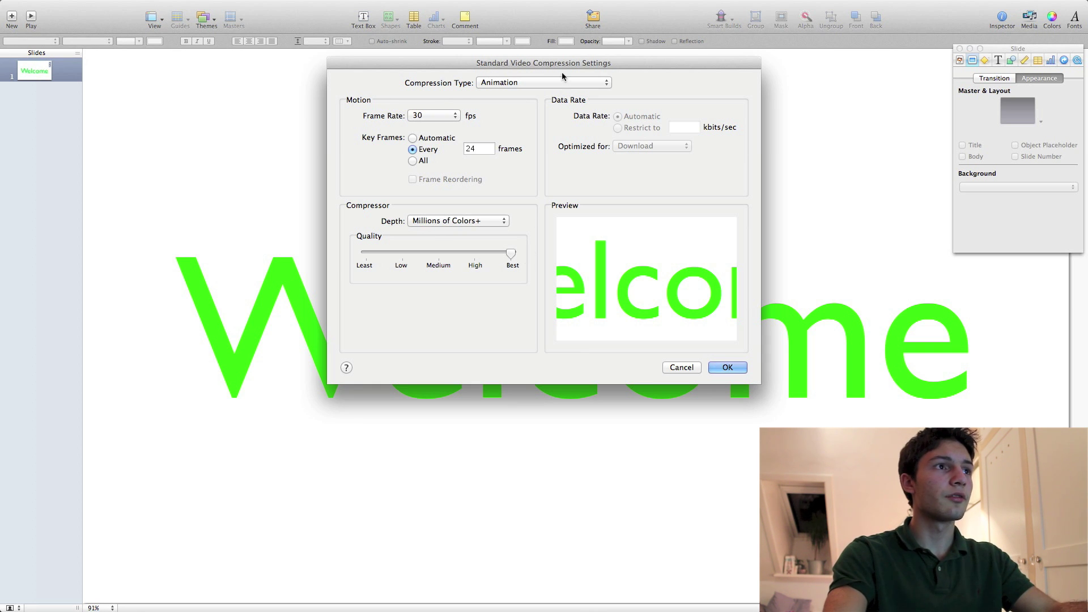
left_click(528, 84)
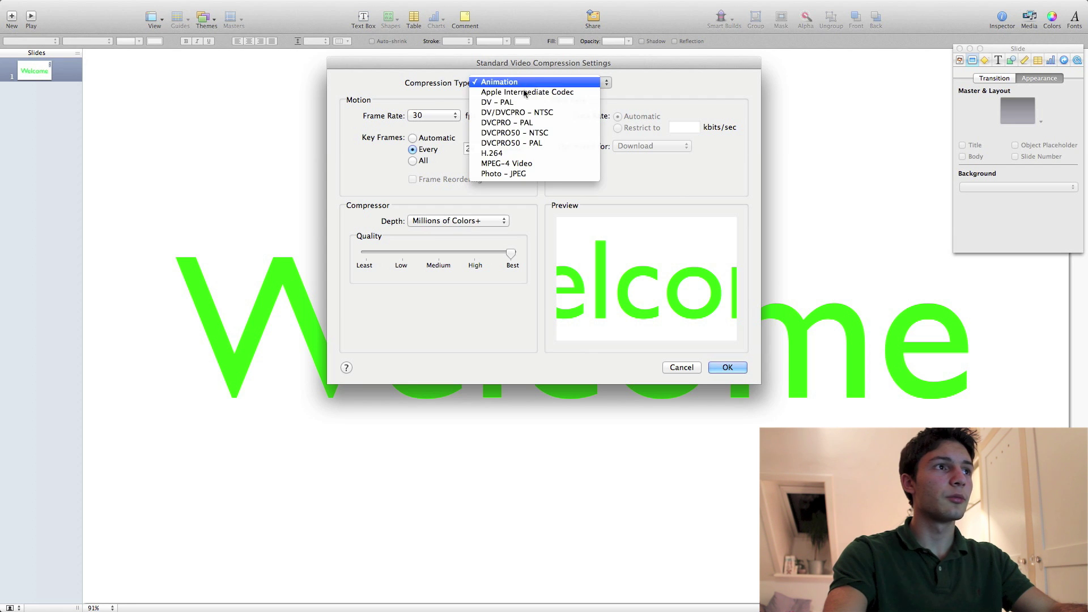
left_click(527, 84)
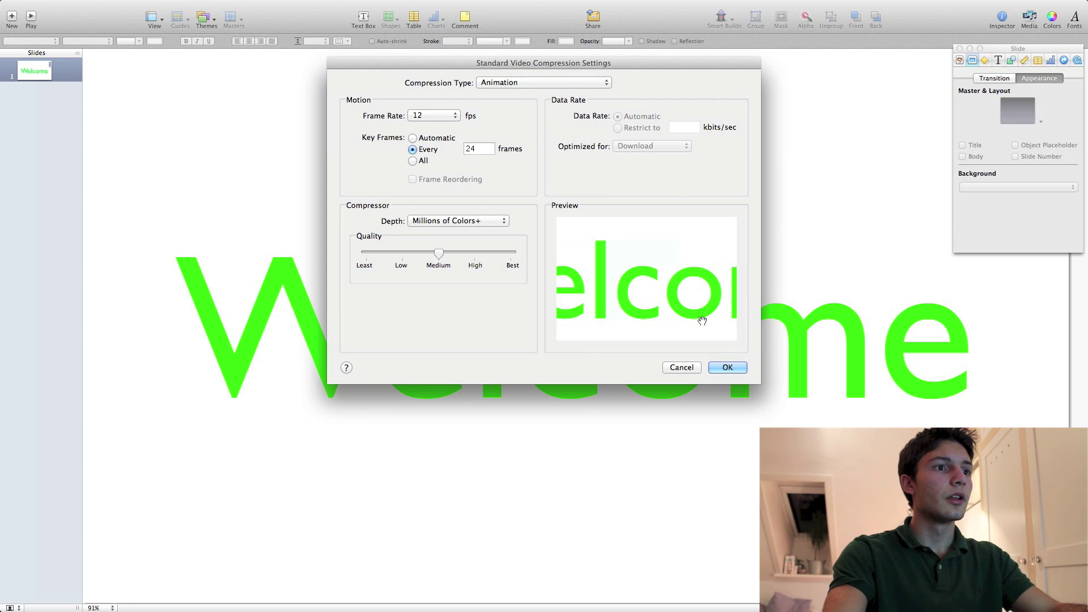
left_click(723, 367)
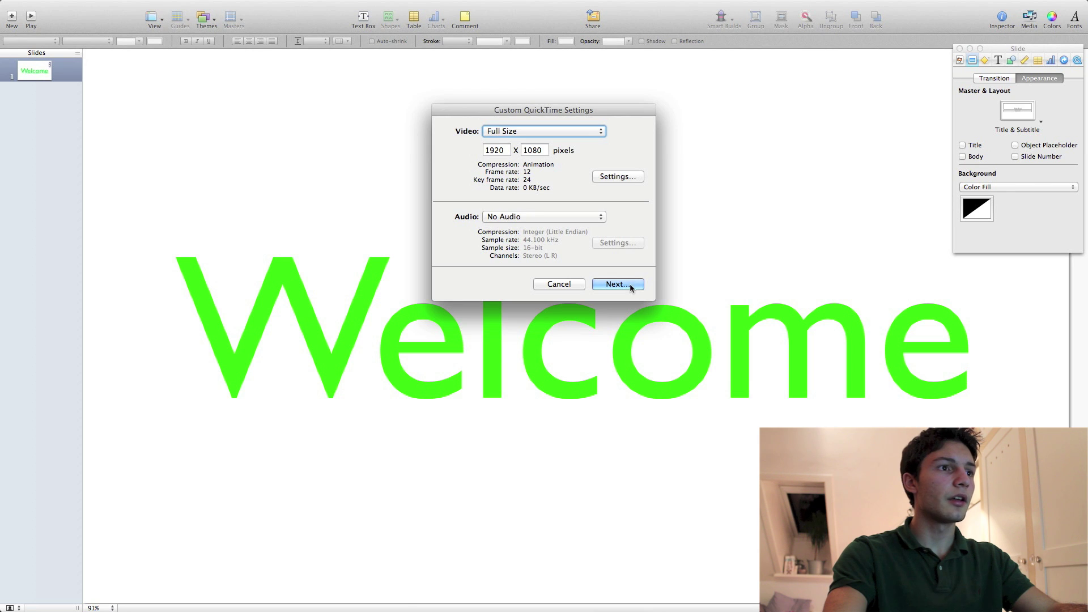
Export the movie as Welcome2 to Downloads, then switch over to iMovie.
left_click(631, 285)
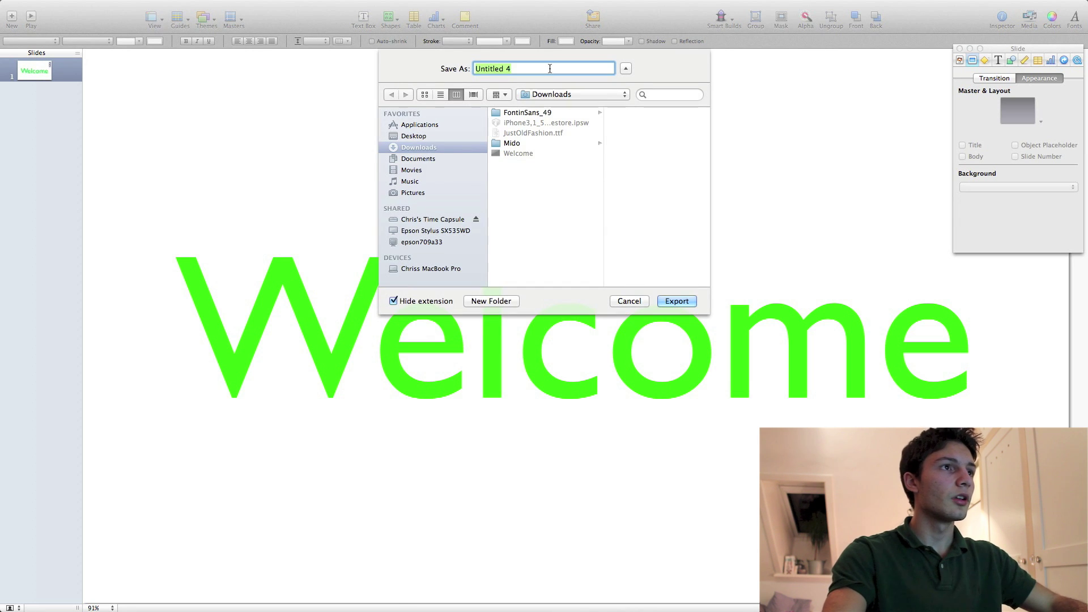
type("Welcome ")
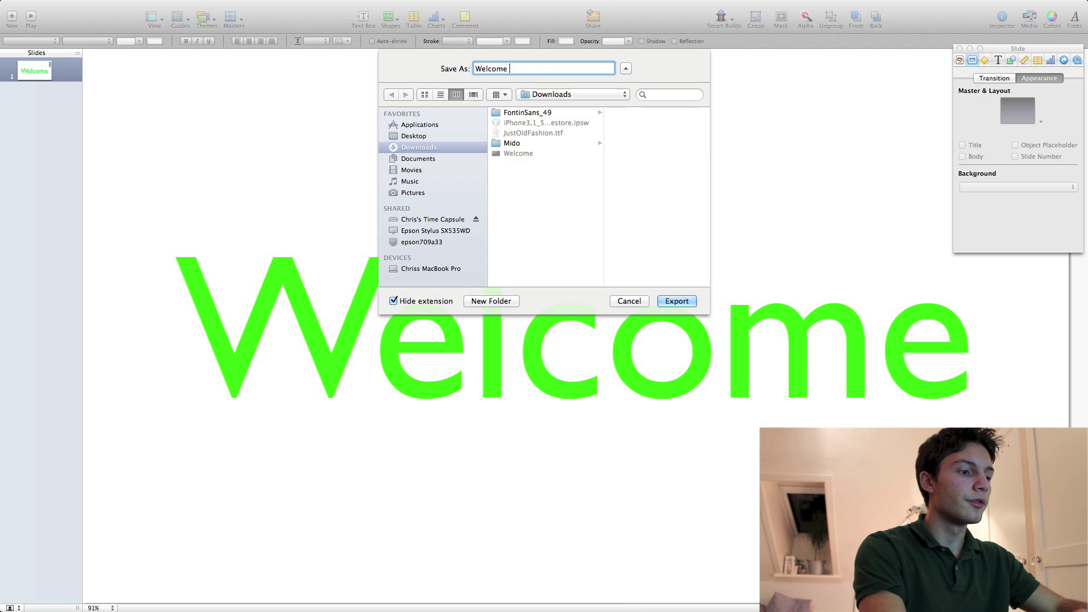
type("2")
key("Return")
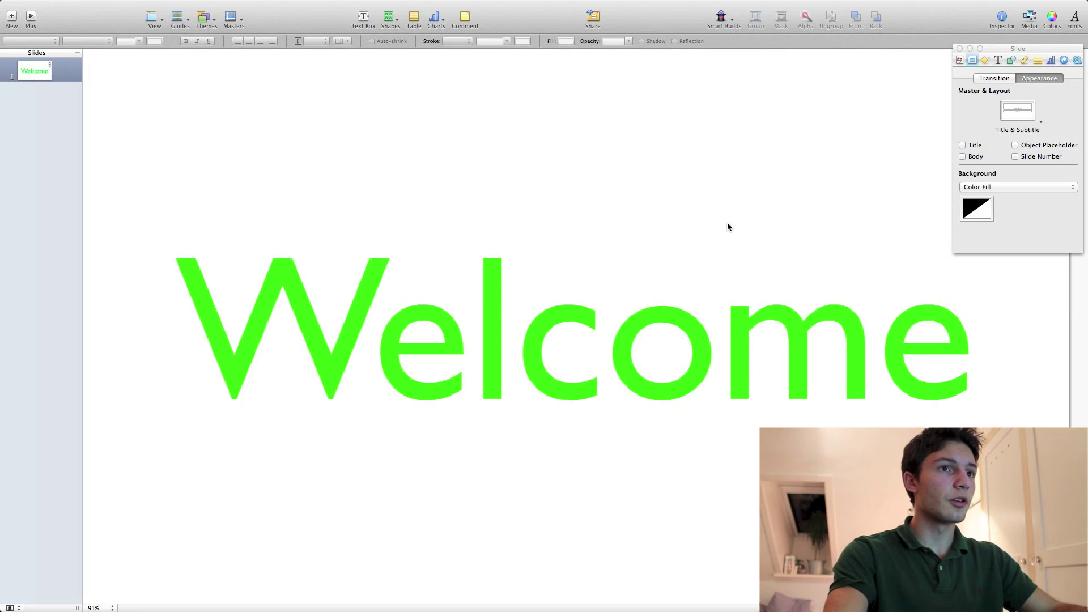
key("ctrl+Right")
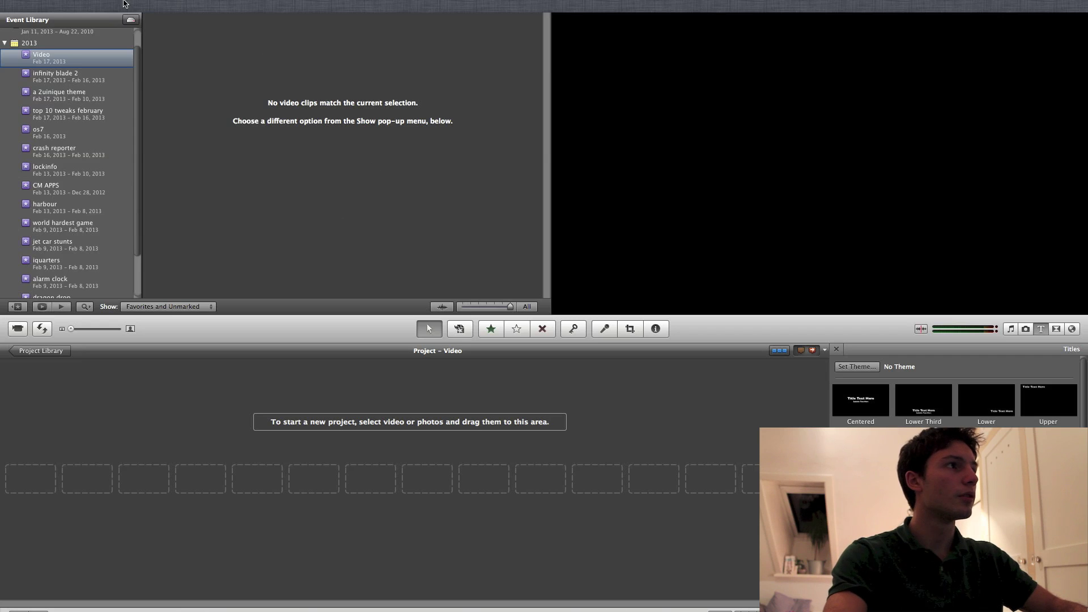
Import the Welcome 2 movie from Downloads into the Video event, unoptimised.
left_click(75, 6)
mouse_move(136, 87)
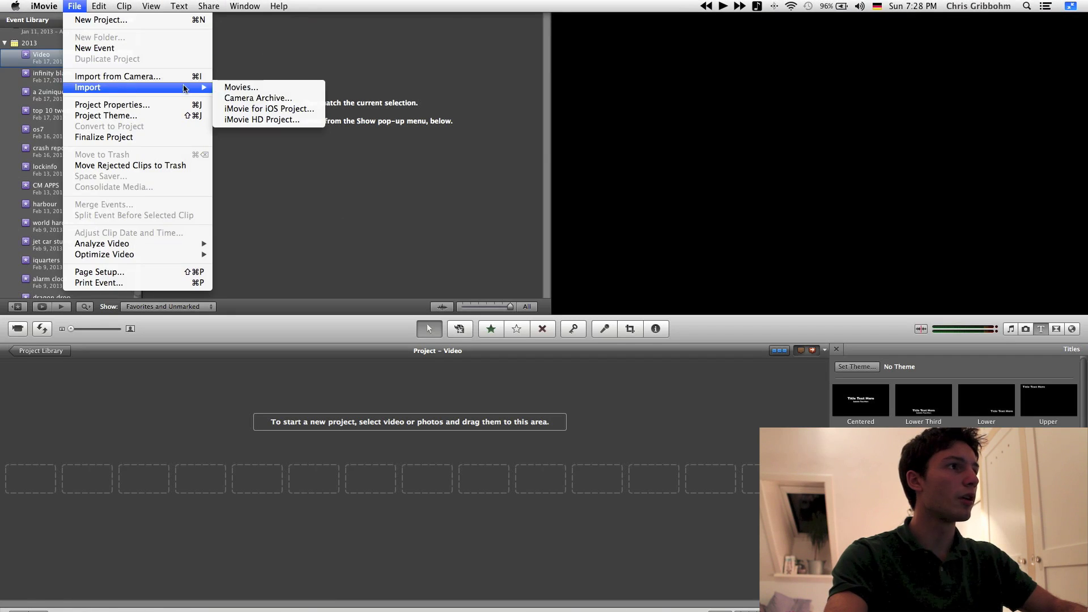
left_click(240, 86)
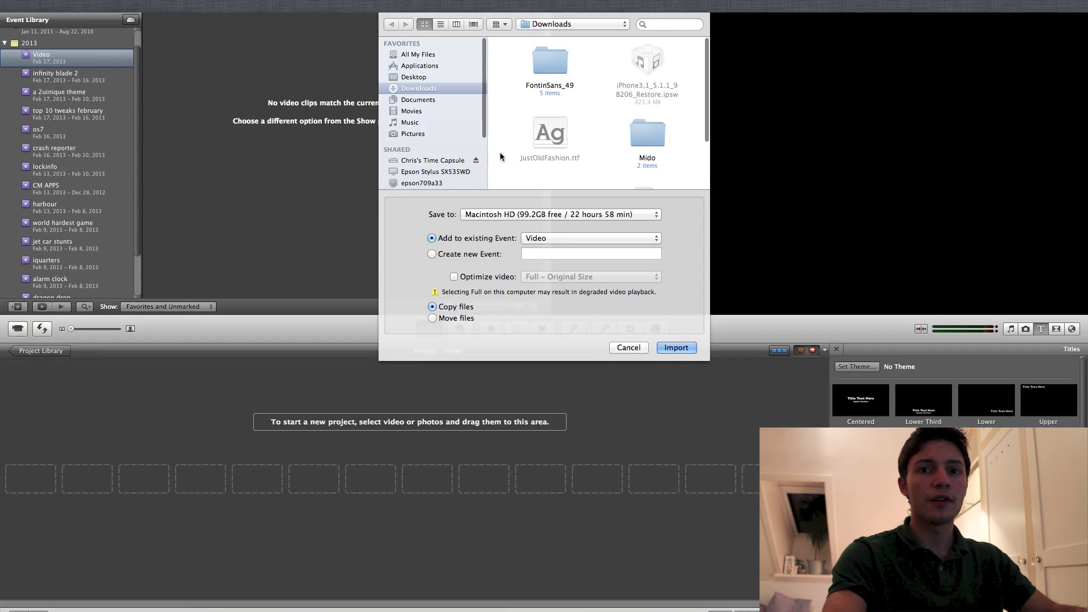
scroll(612, 153, "down", 3)
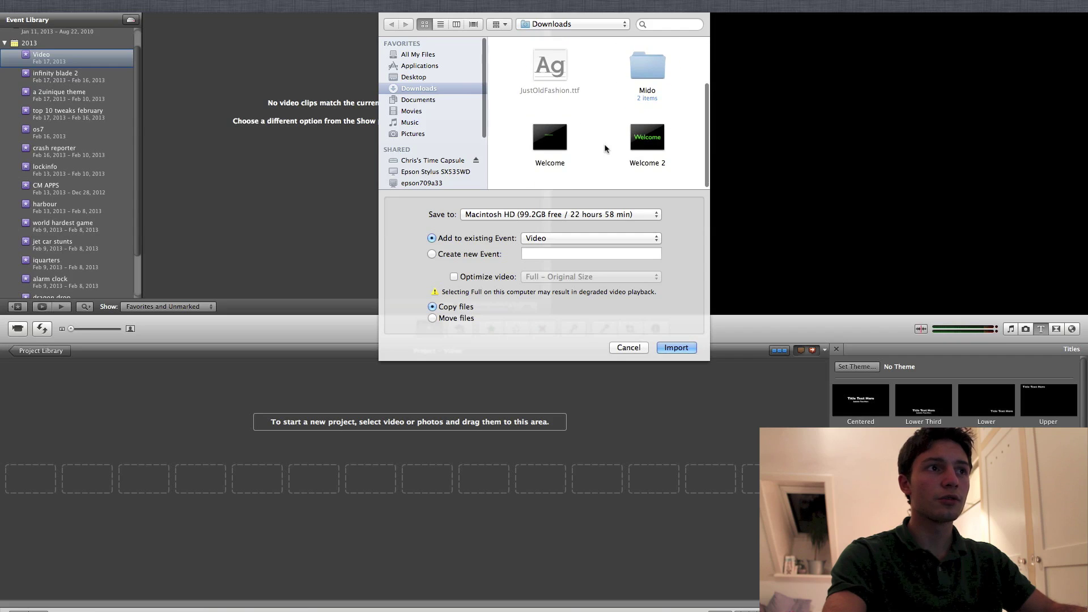
left_click(645, 147)
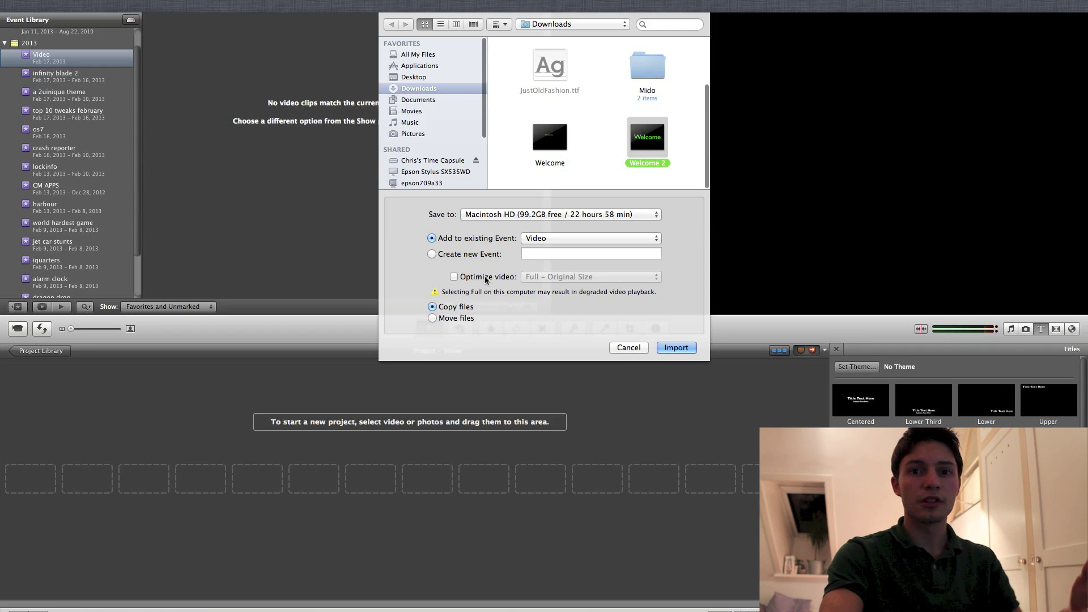
left_click(493, 278)
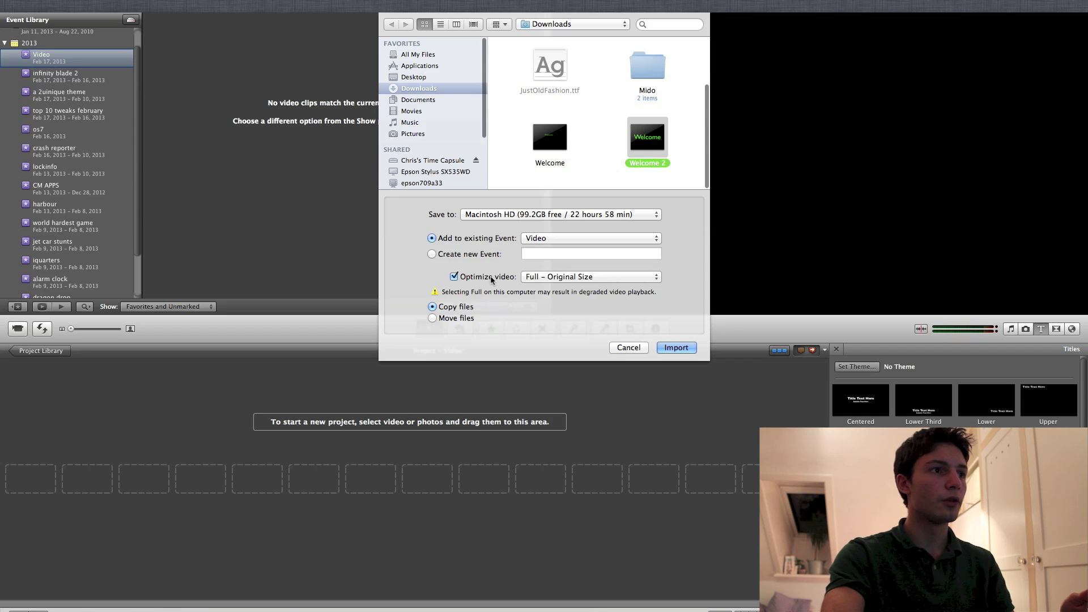
left_click(678, 349)
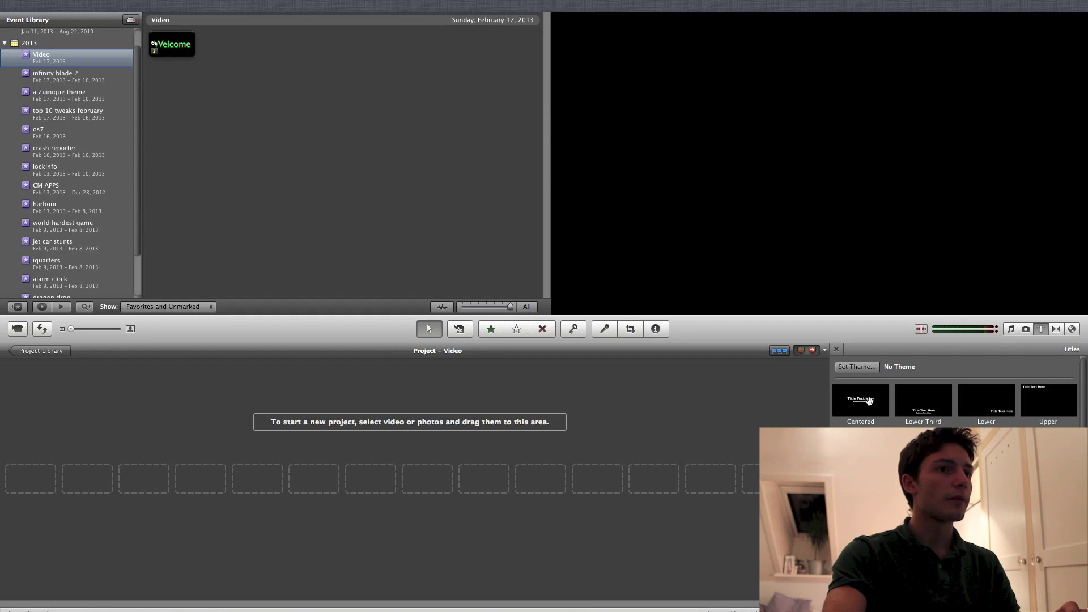
Add a Centered title clip with the Industrial background and clear its text.
left_click_drag(768, 413, 555, 430)
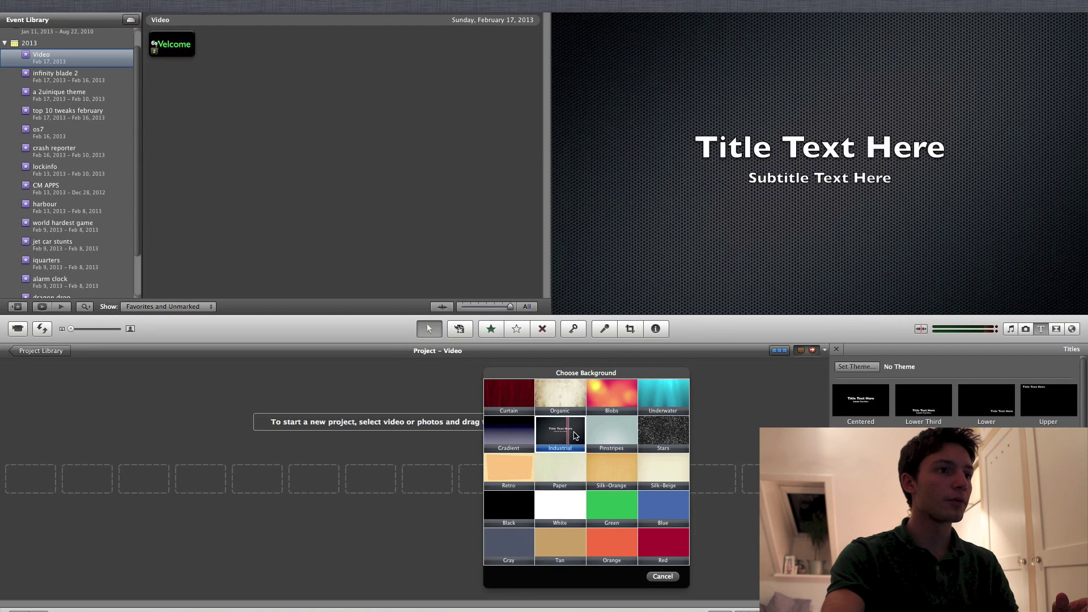
left_click(569, 440)
double_click(786, 153)
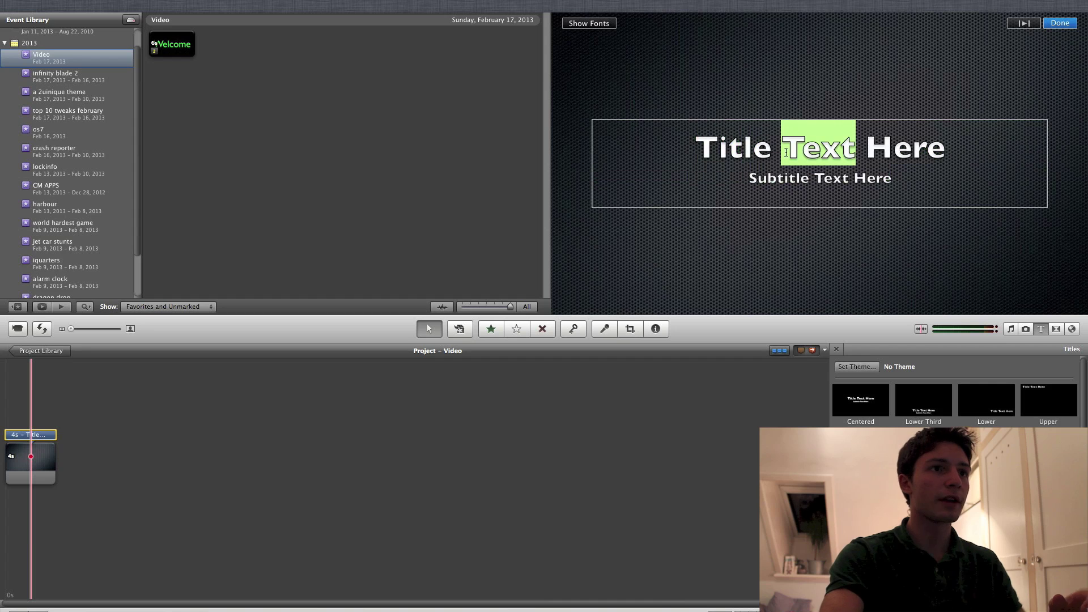
type("´")
key("super+a")
key("BackSpace")
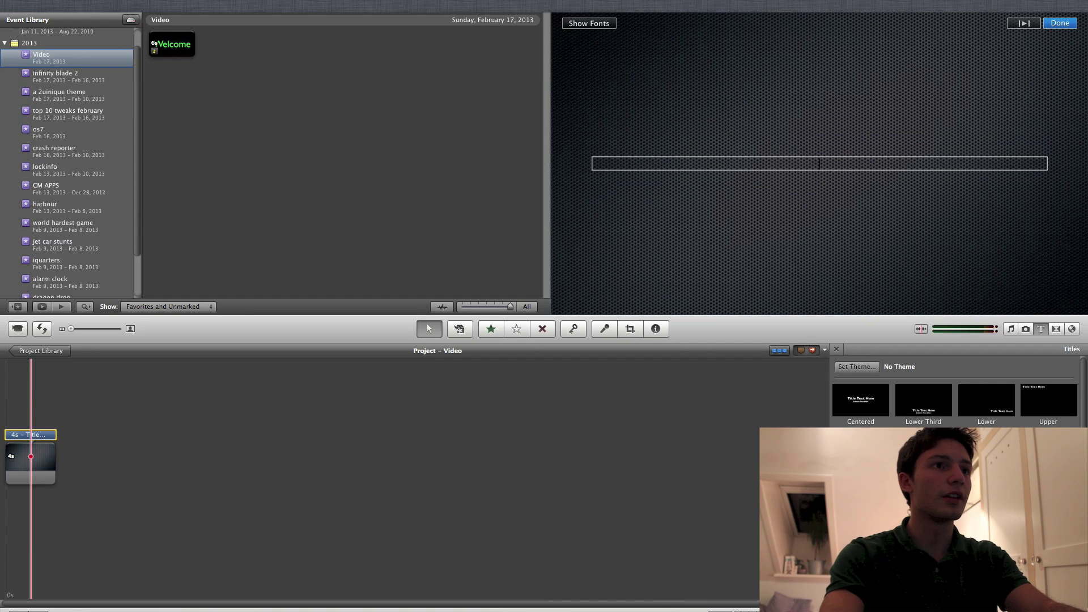
left_click(422, 446)
Lengthen the Industrial background clip to 10 seconds.
left_click(39, 463)
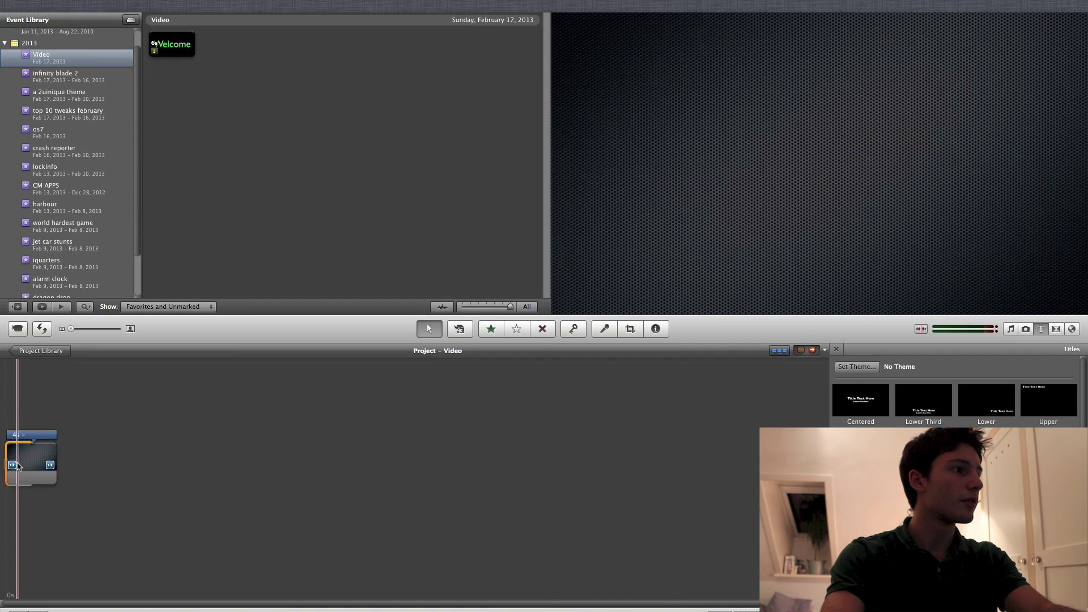
left_click(23, 465)
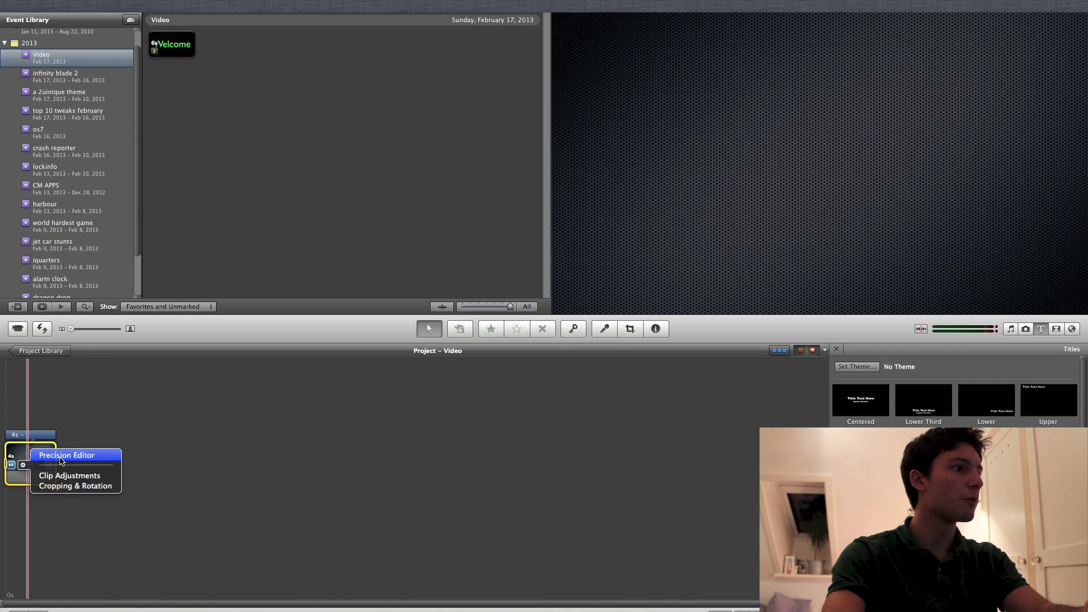
left_click(69, 475)
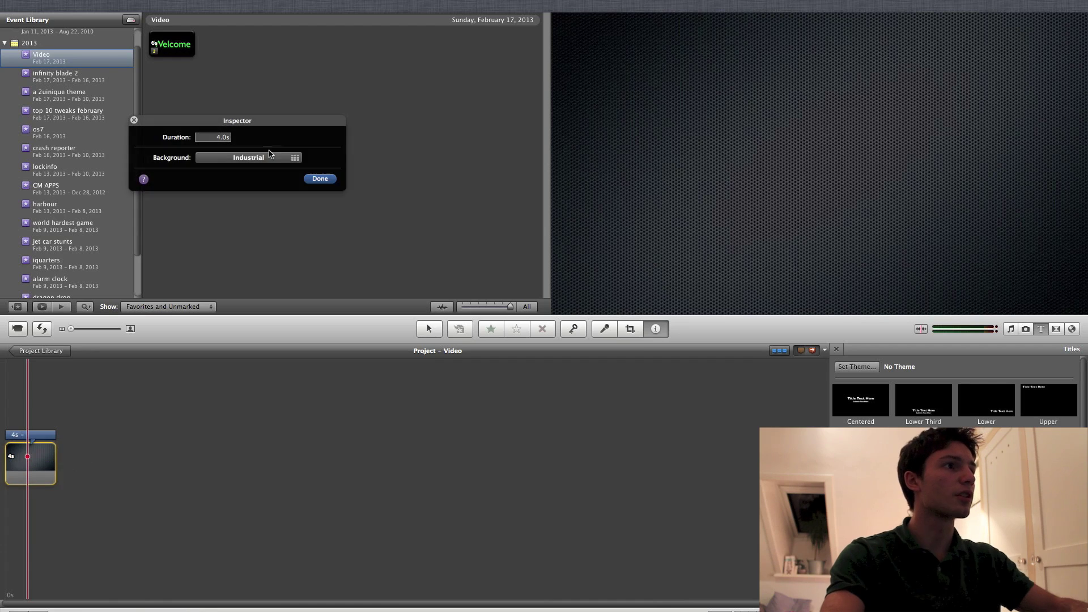
double_click(217, 141)
type("10")
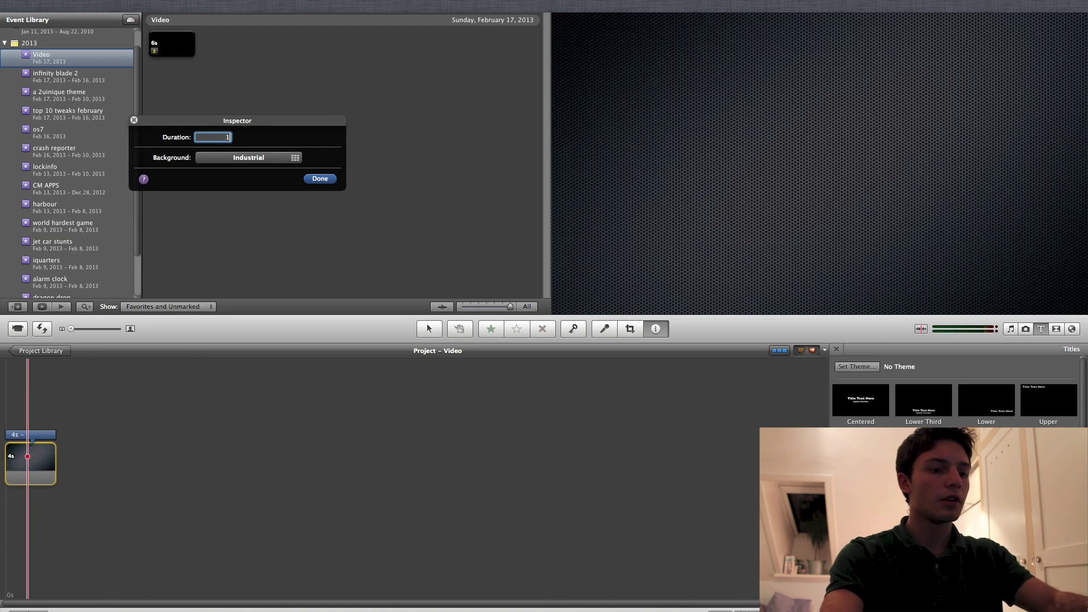
left_click(331, 181)
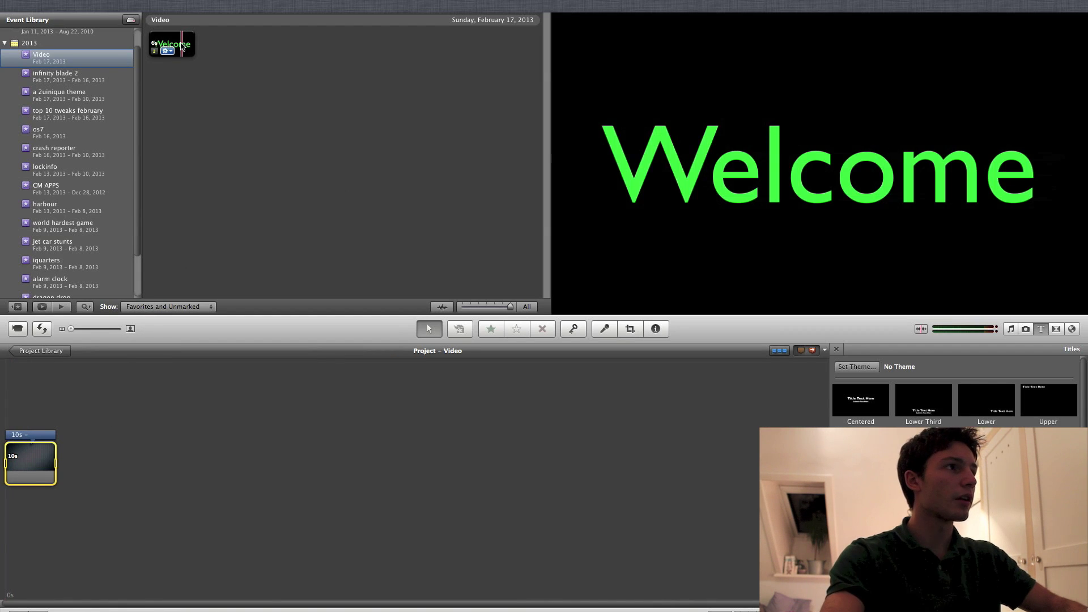
Overlay the Welcome clip on the background as picture-in-picture and preview the result.
left_click(181, 42)
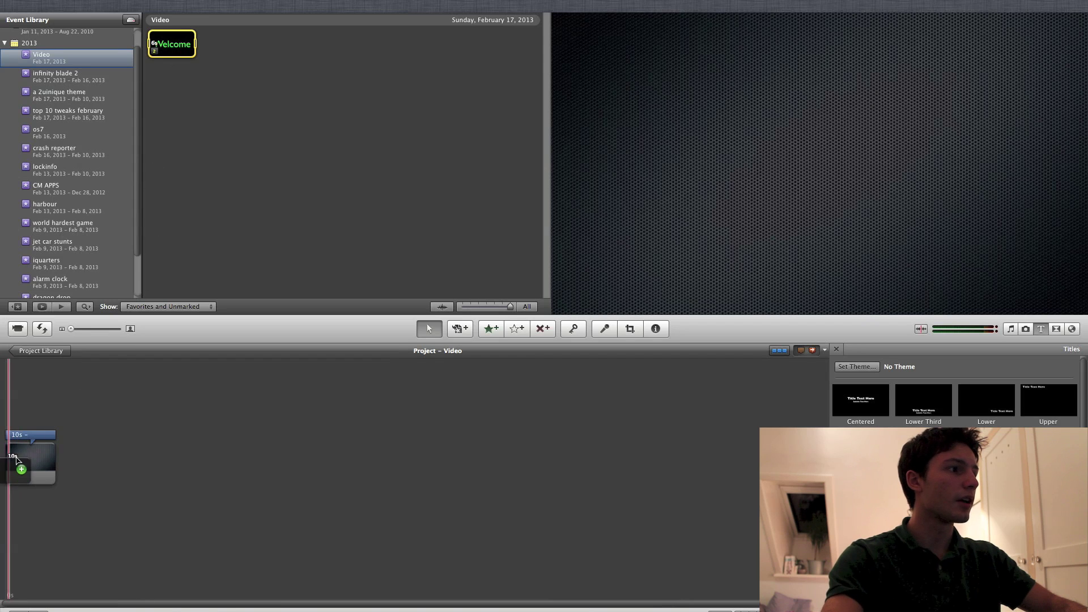
left_click_drag(157, 164, 17, 459)
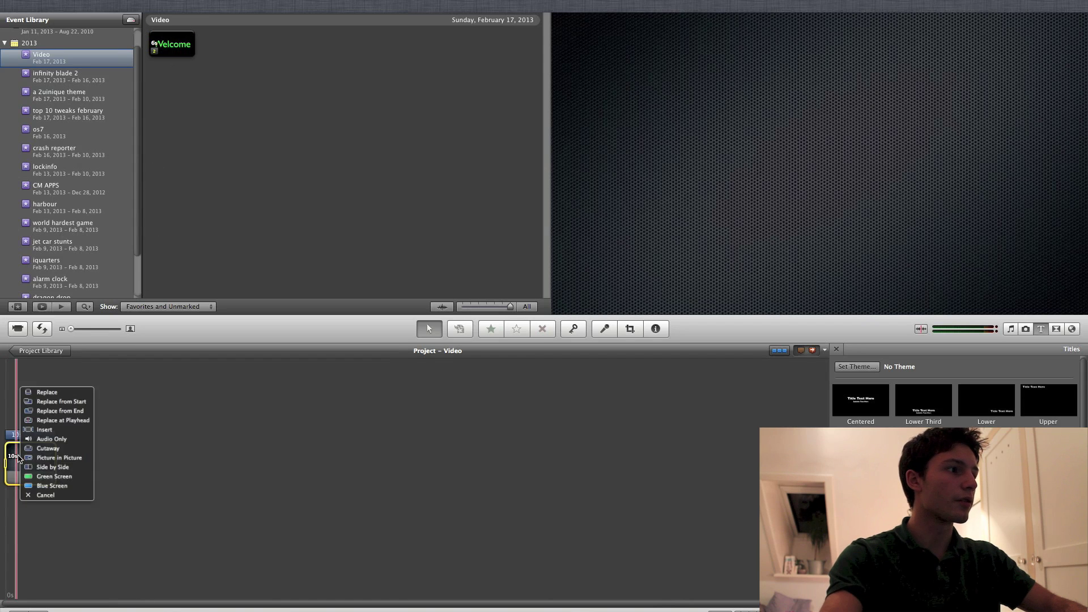
left_click(94, 462)
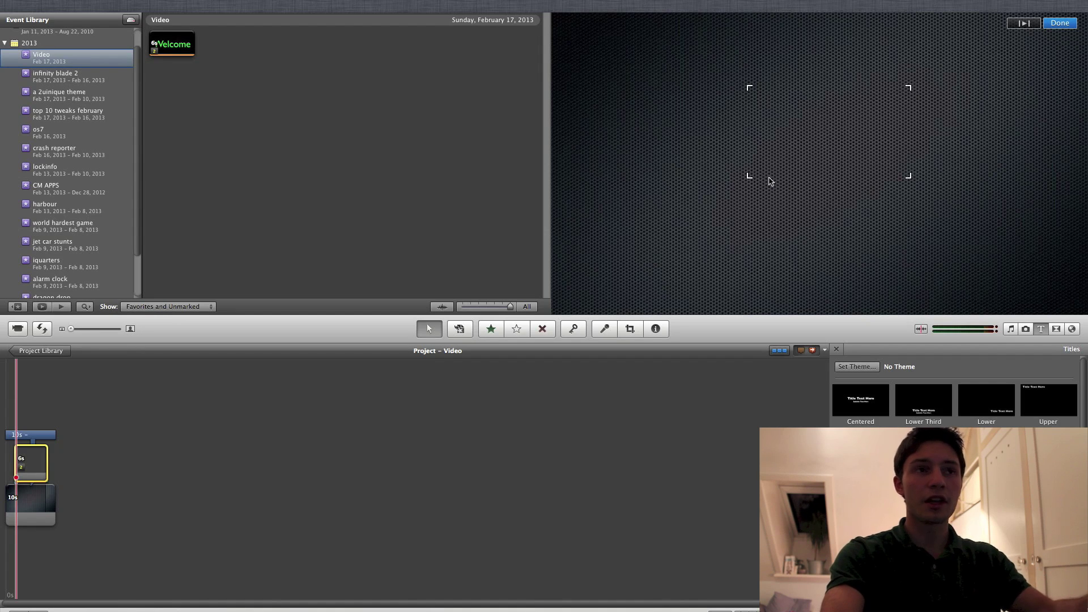
key("space")
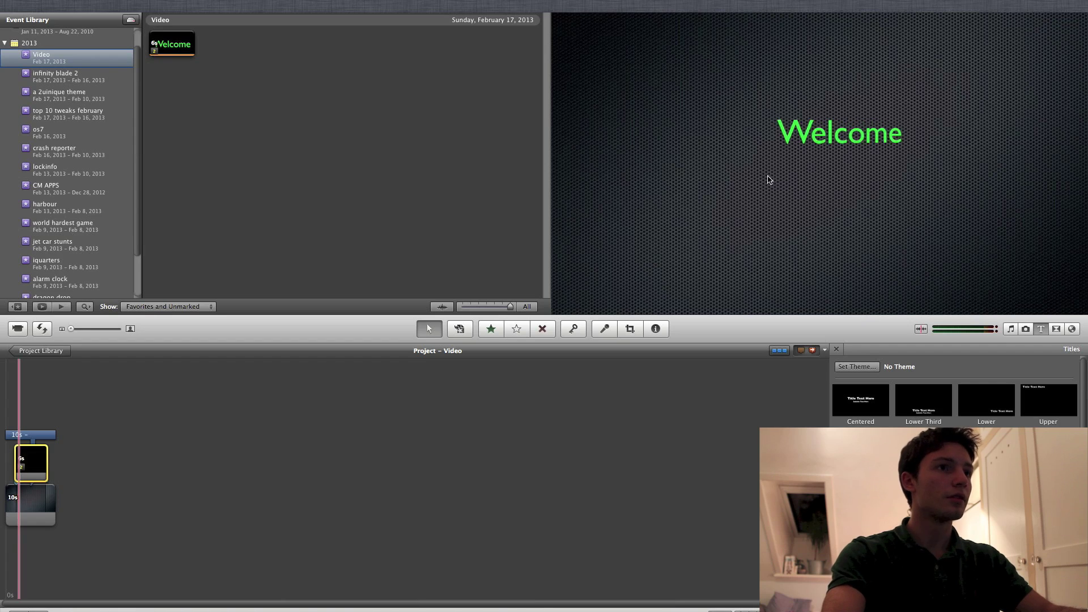
key("space")
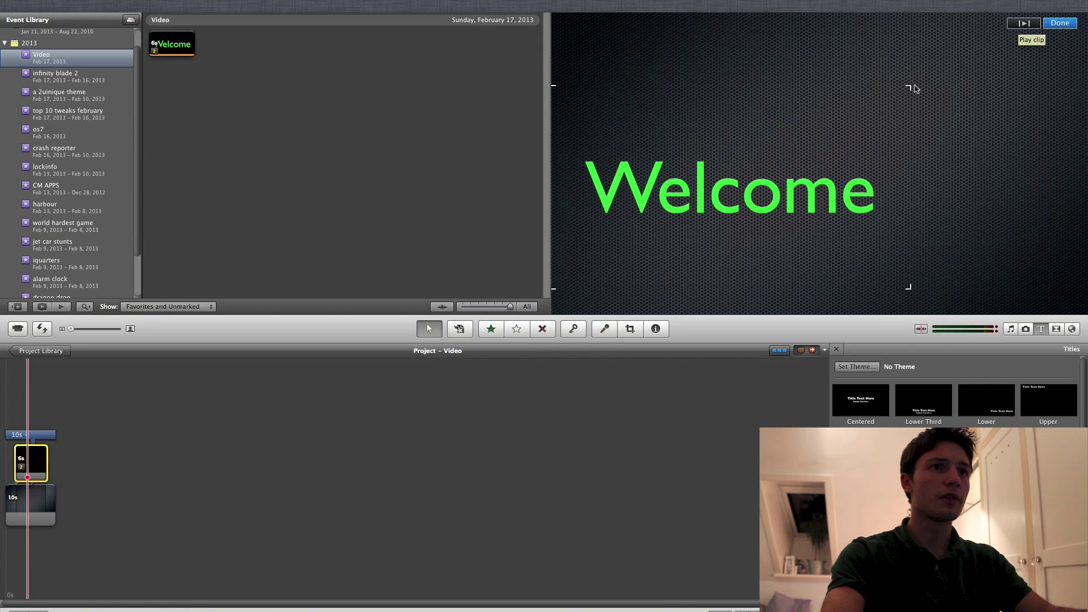
left_click(4, 458)
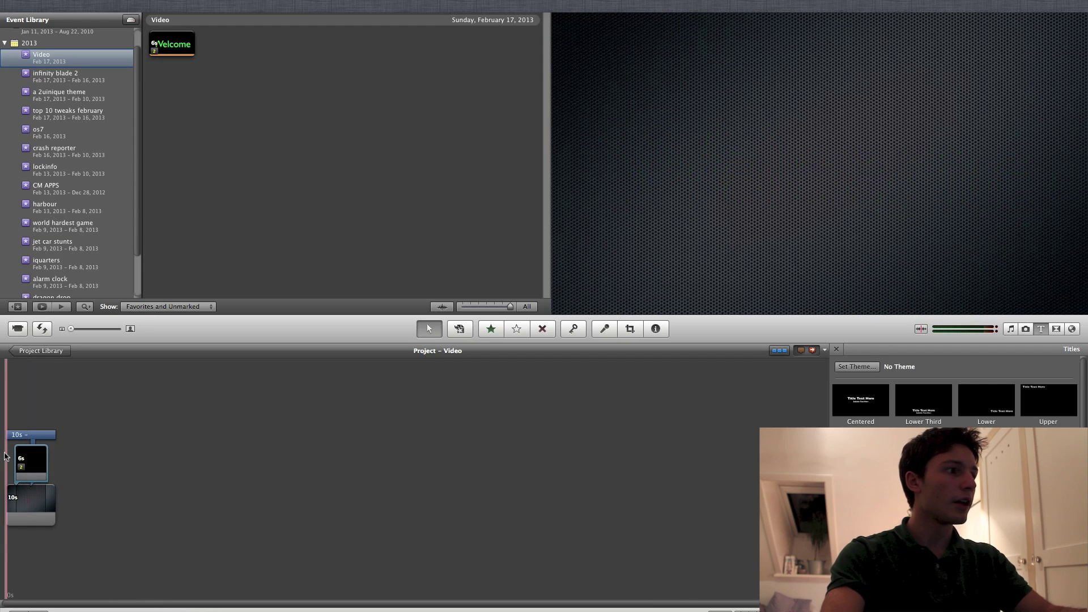